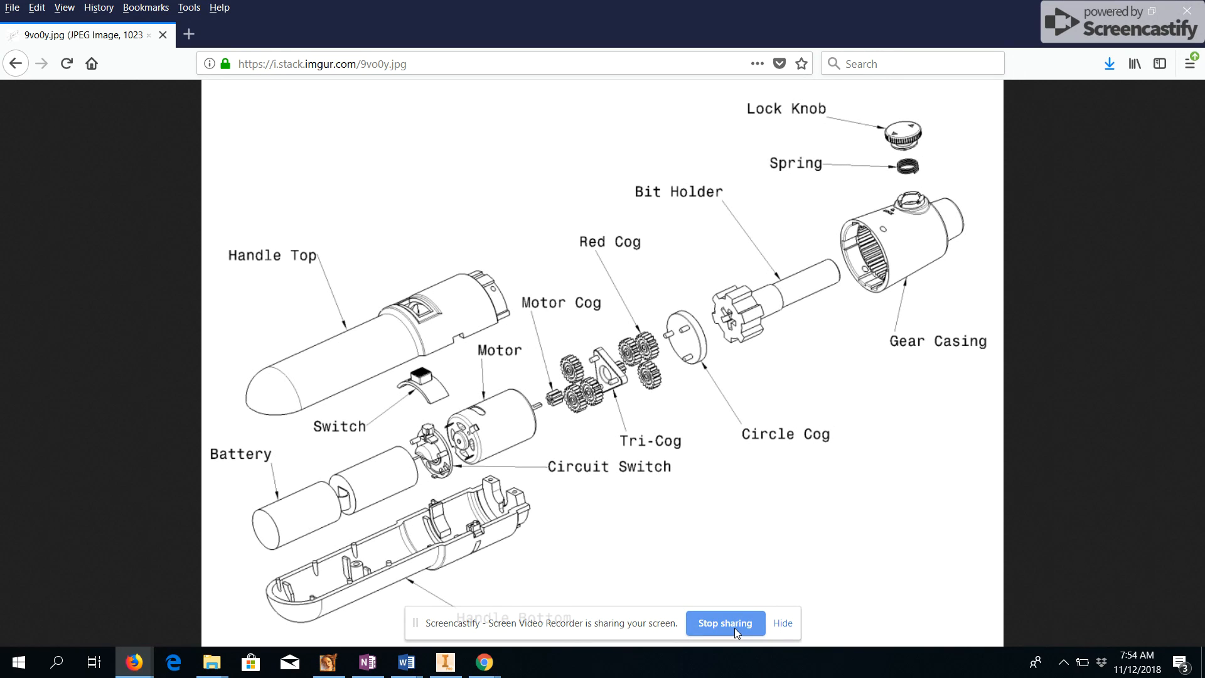
Switch to Autodesk Inventor and close the open bradfordna_cube solution presentation without saving changes.
click(782, 624)
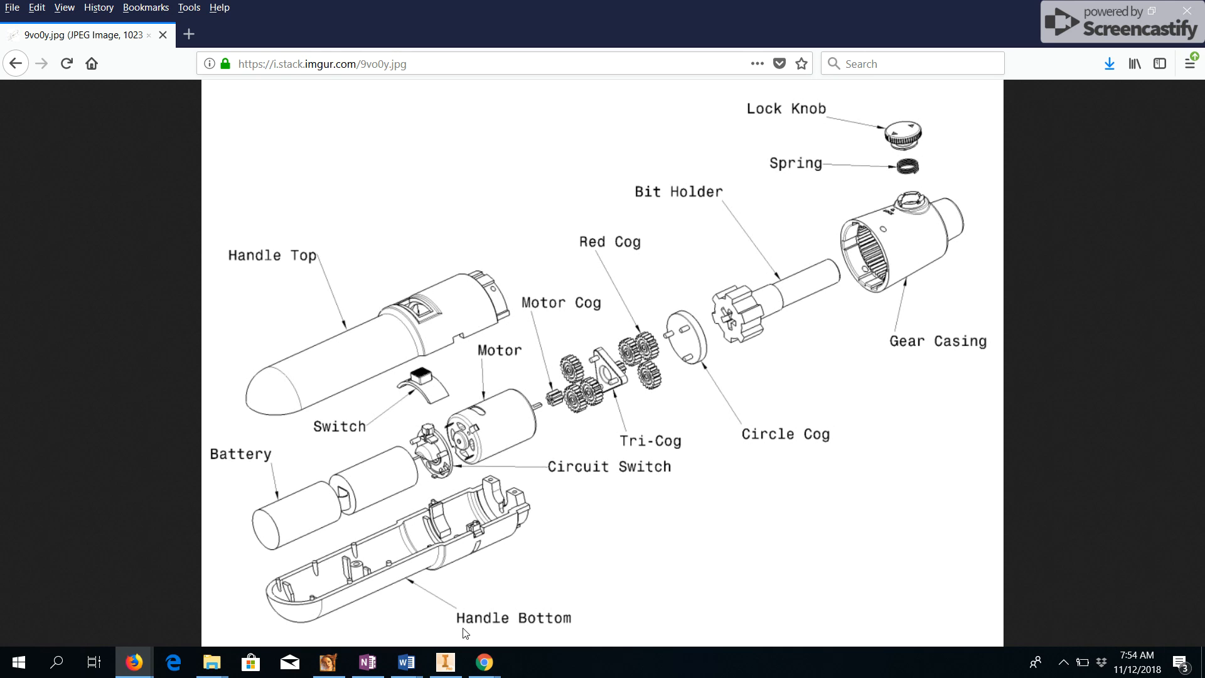
click(446, 663)
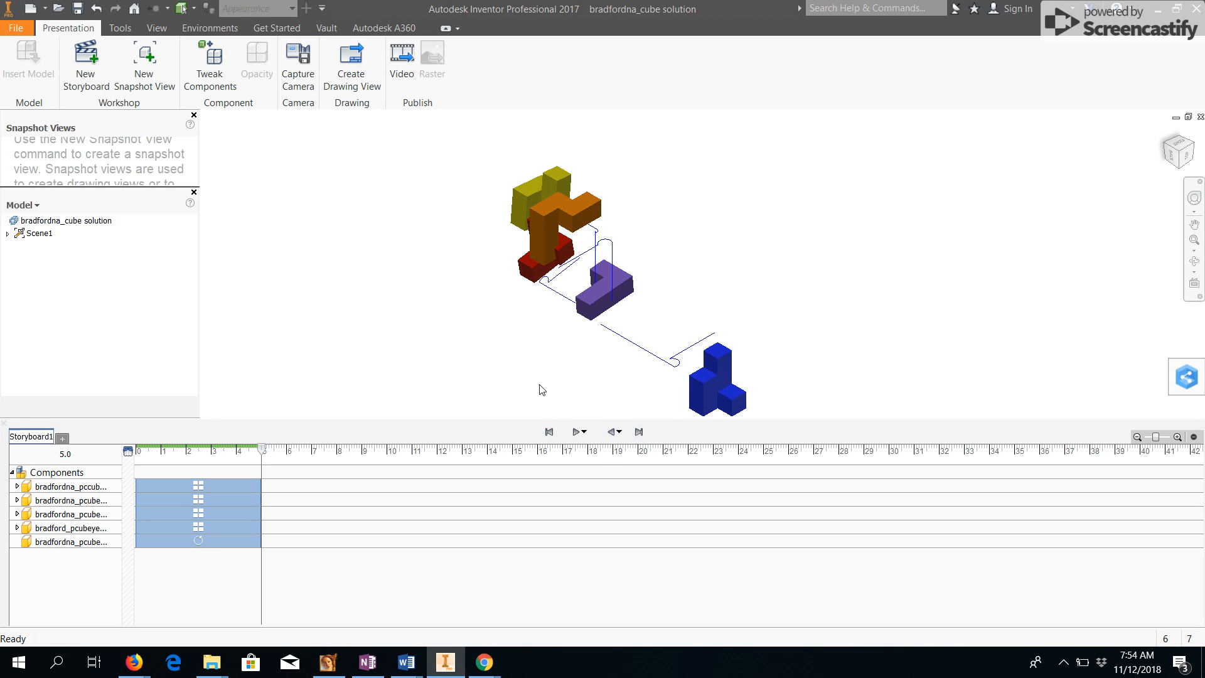
click(613, 433)
click(1200, 117)
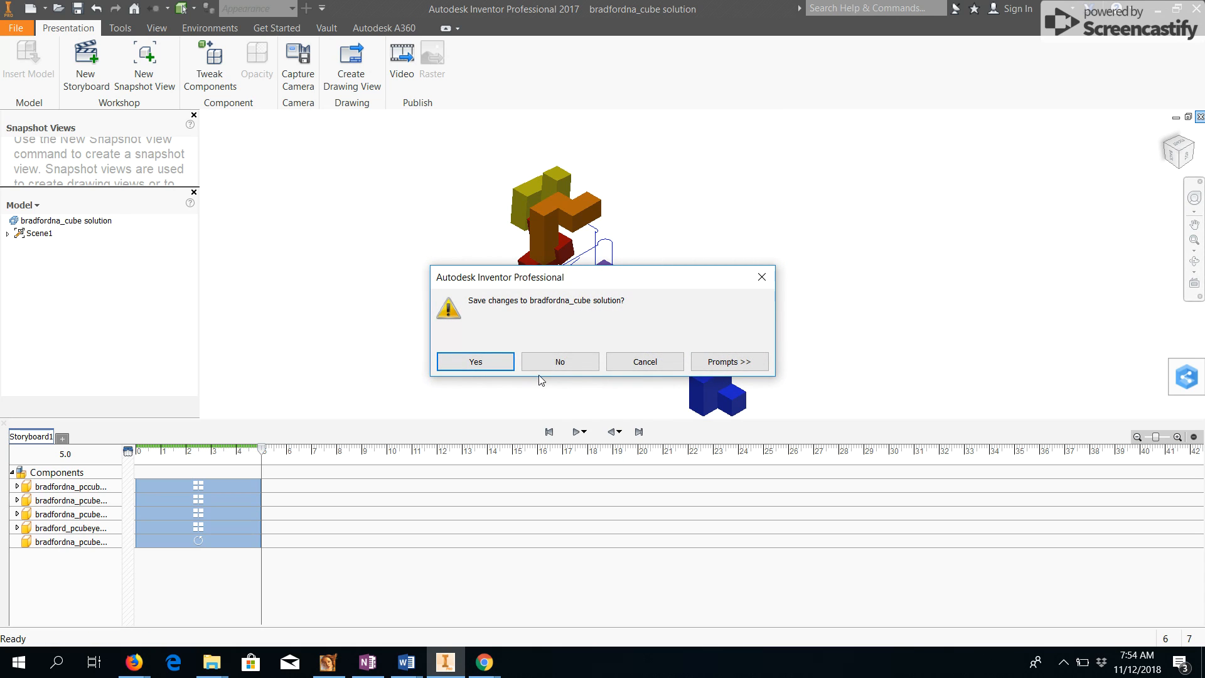
click(559, 362)
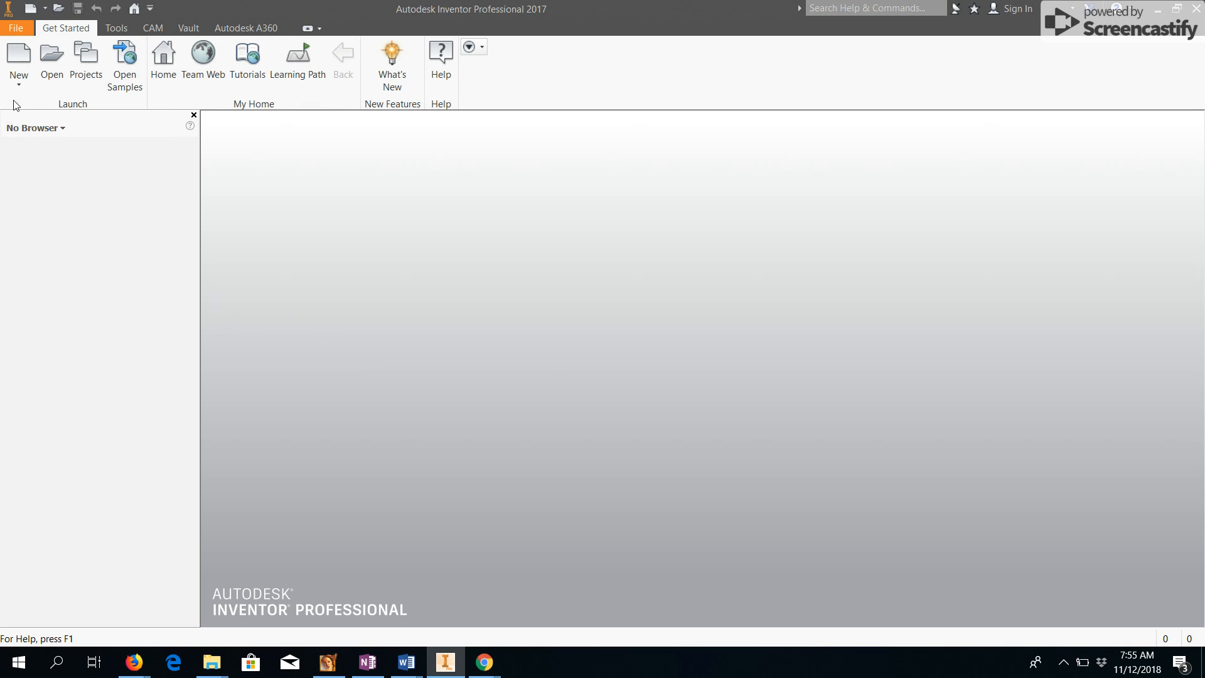
Create a new presentation from the Standard.ipn template and insert the bradfordna_cube solution assembly.
click(19, 55)
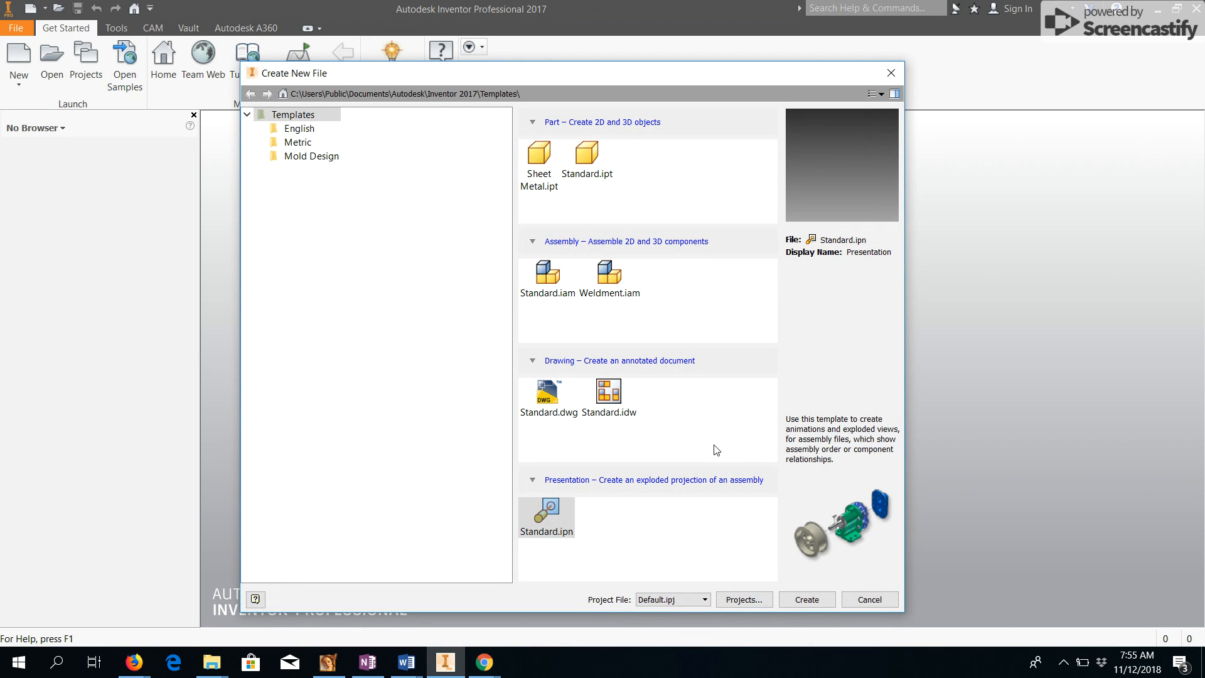
double_click(547, 522)
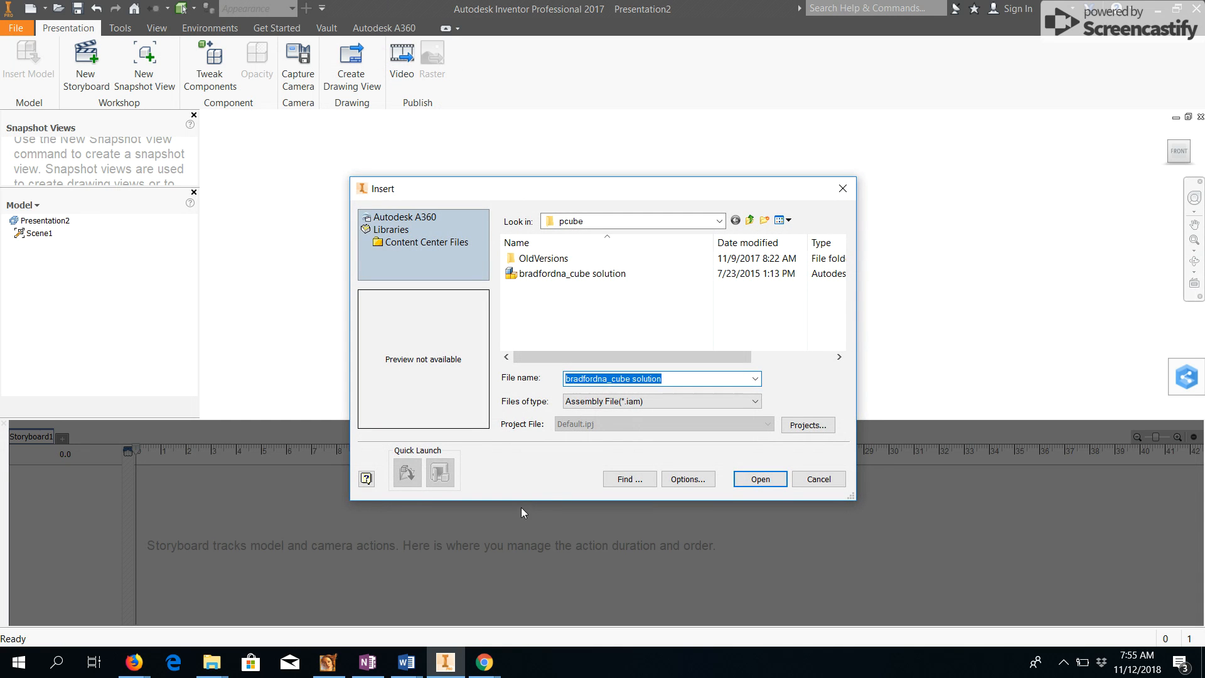
click(584, 277)
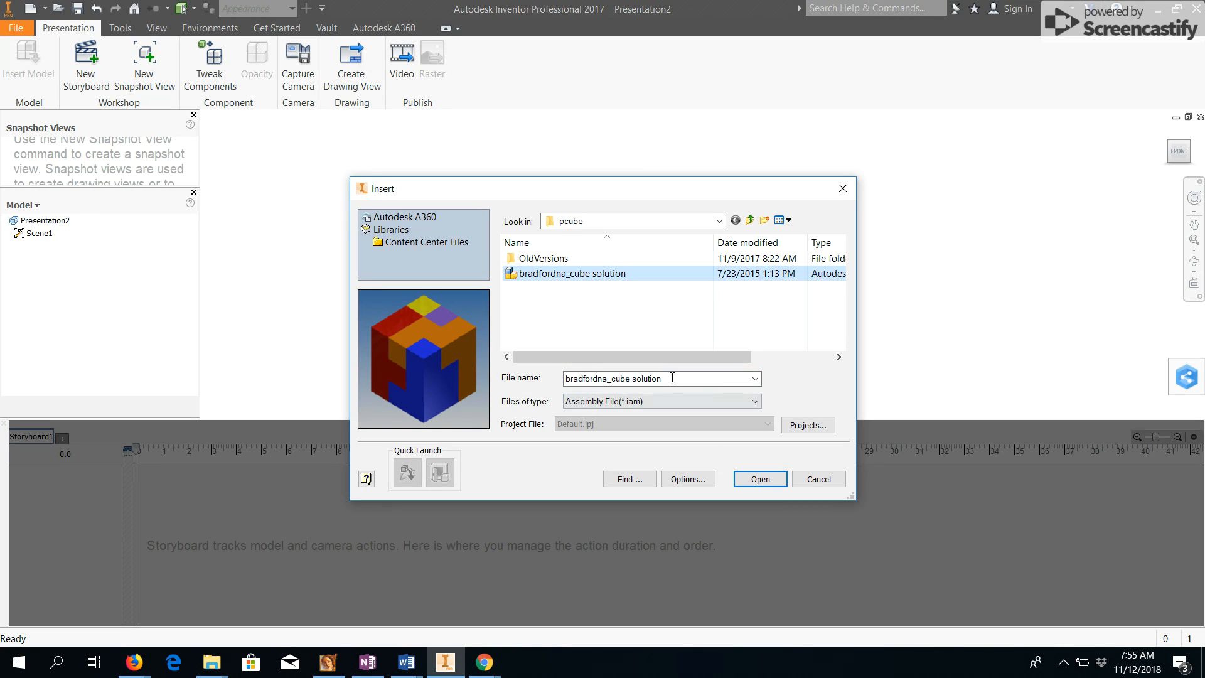
click(772, 484)
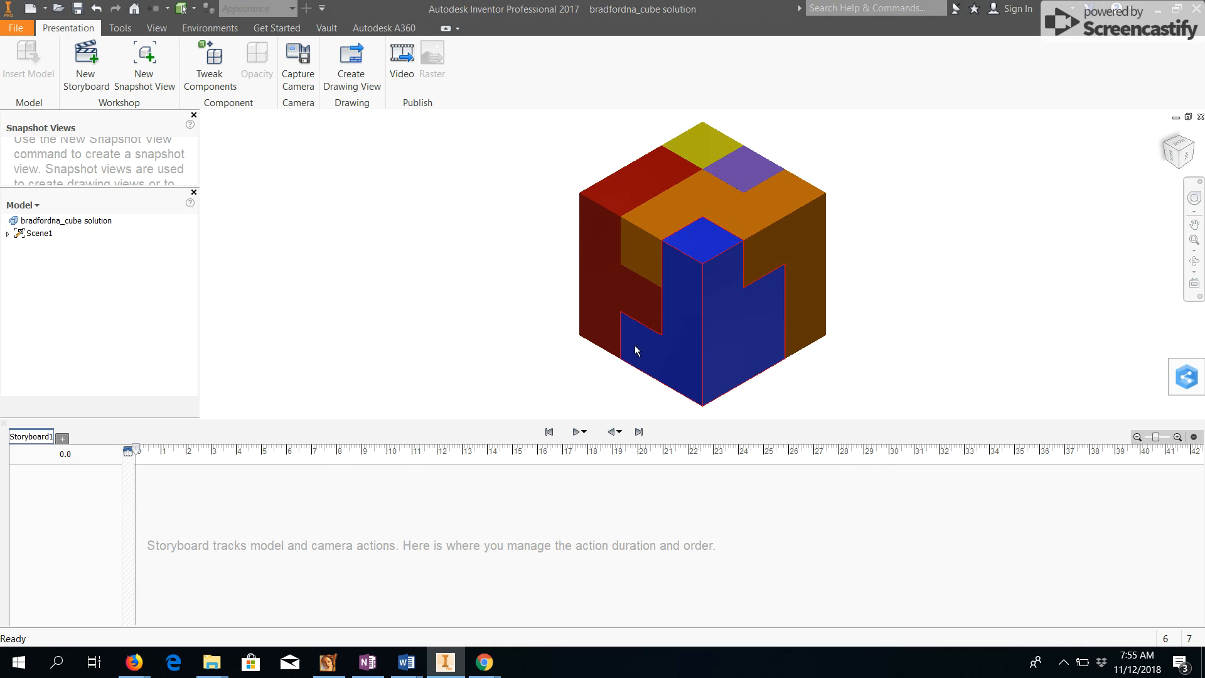
scroll(492, 279, down, 5)
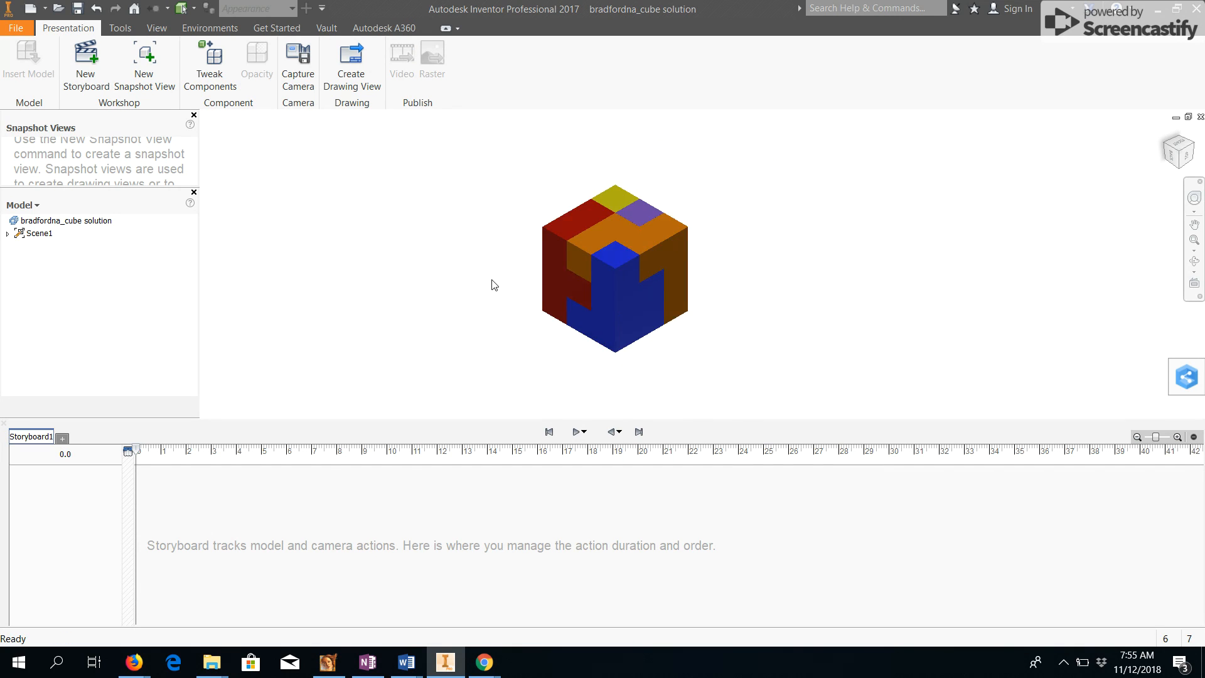
middle_drag(496, 285, 558, 302)
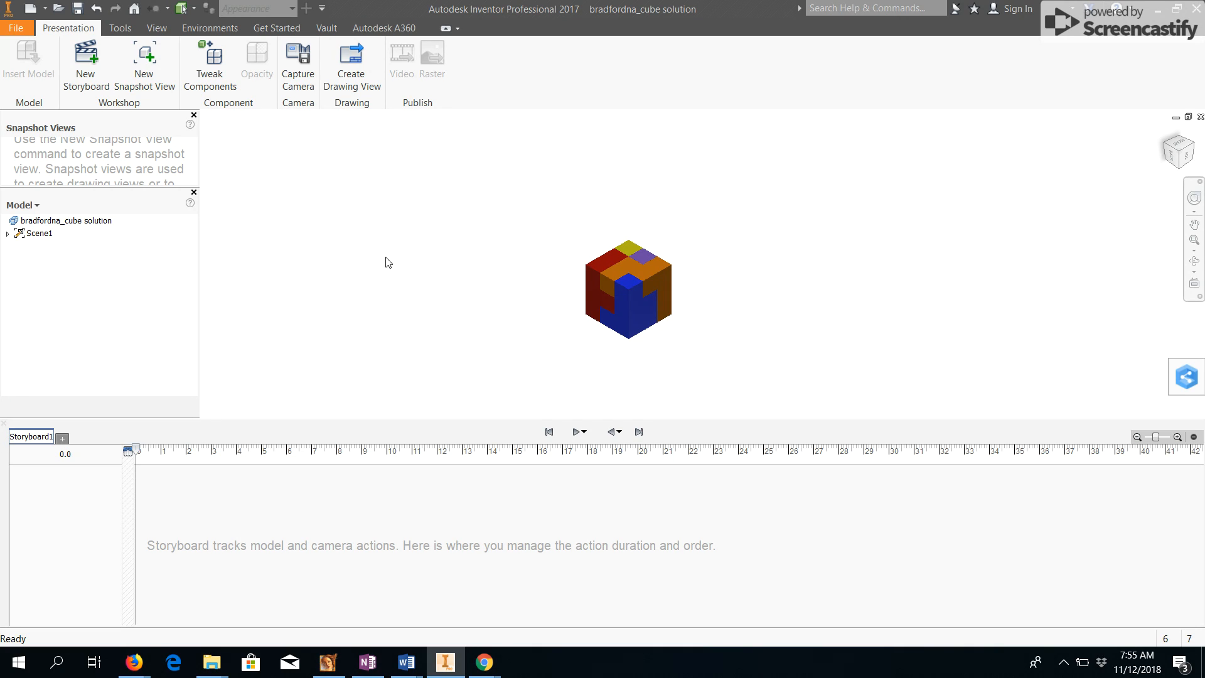
click(216, 70)
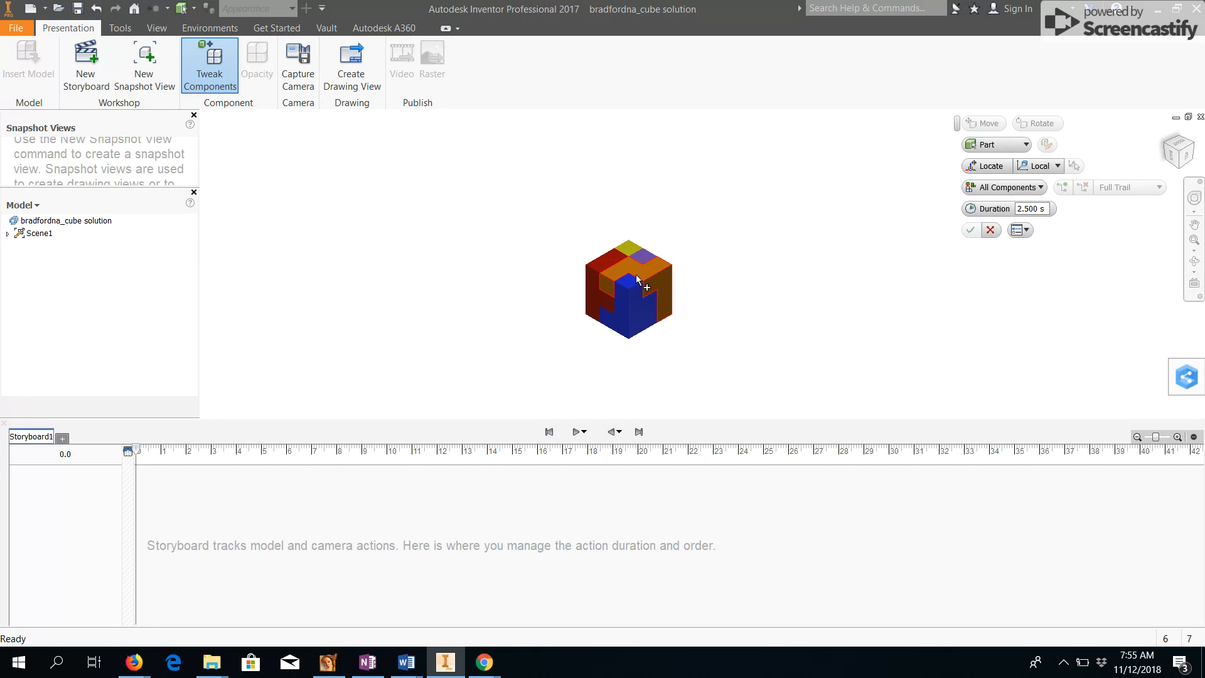
click(664, 280)
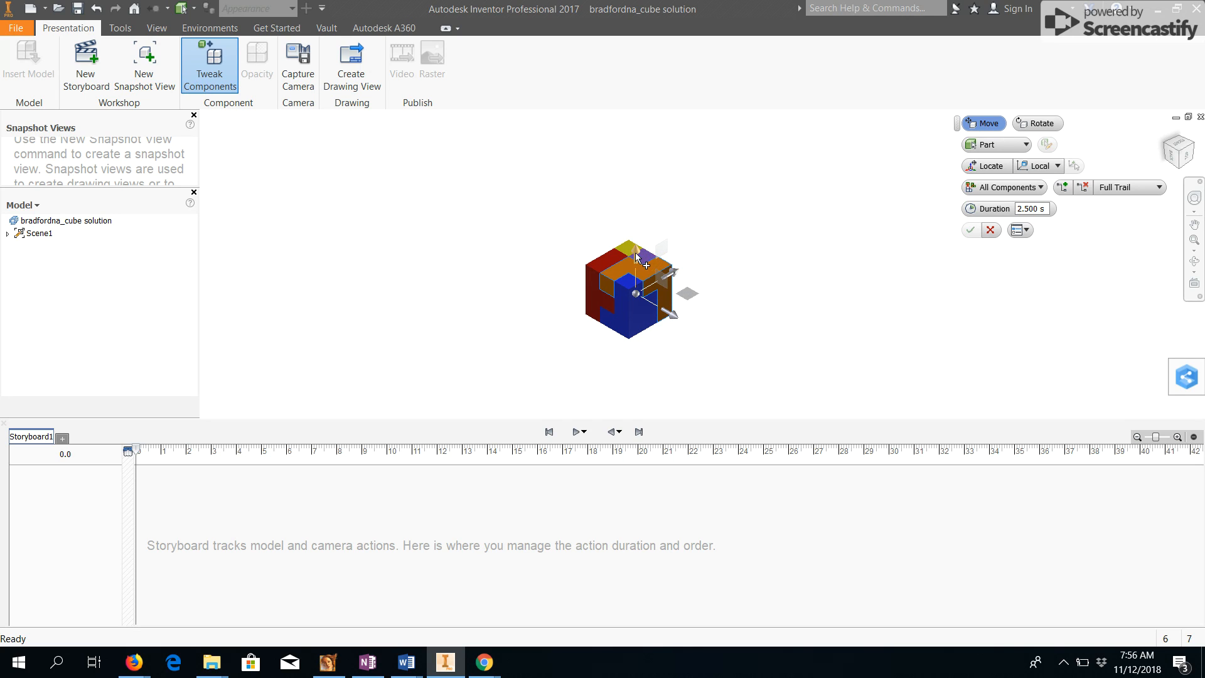
click(674, 317)
mouse_move(675, 317)
mouse_down()
mouse_move(739, 356)
mouse_move(674, 315)
mouse_move(686, 325)
mouse_up()
click(989, 230)
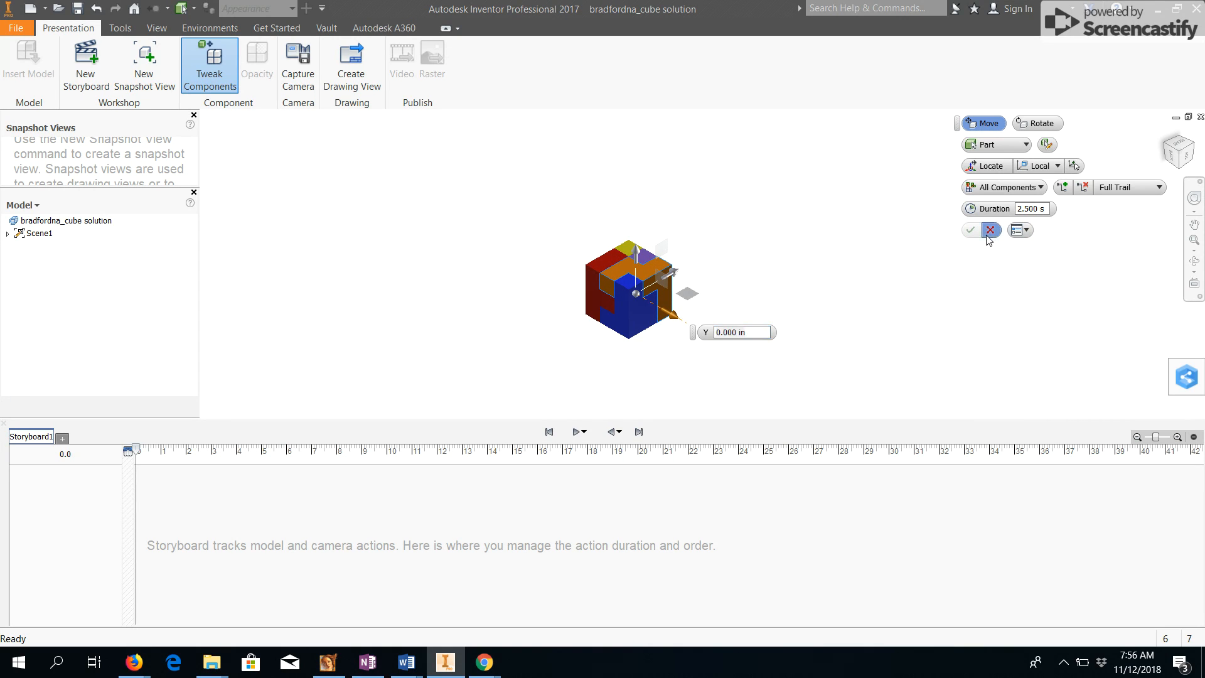
Tweak the orange piece, moving it up about 3.2 in and then about 3.5 in sideways.
click(210, 64)
click(660, 280)
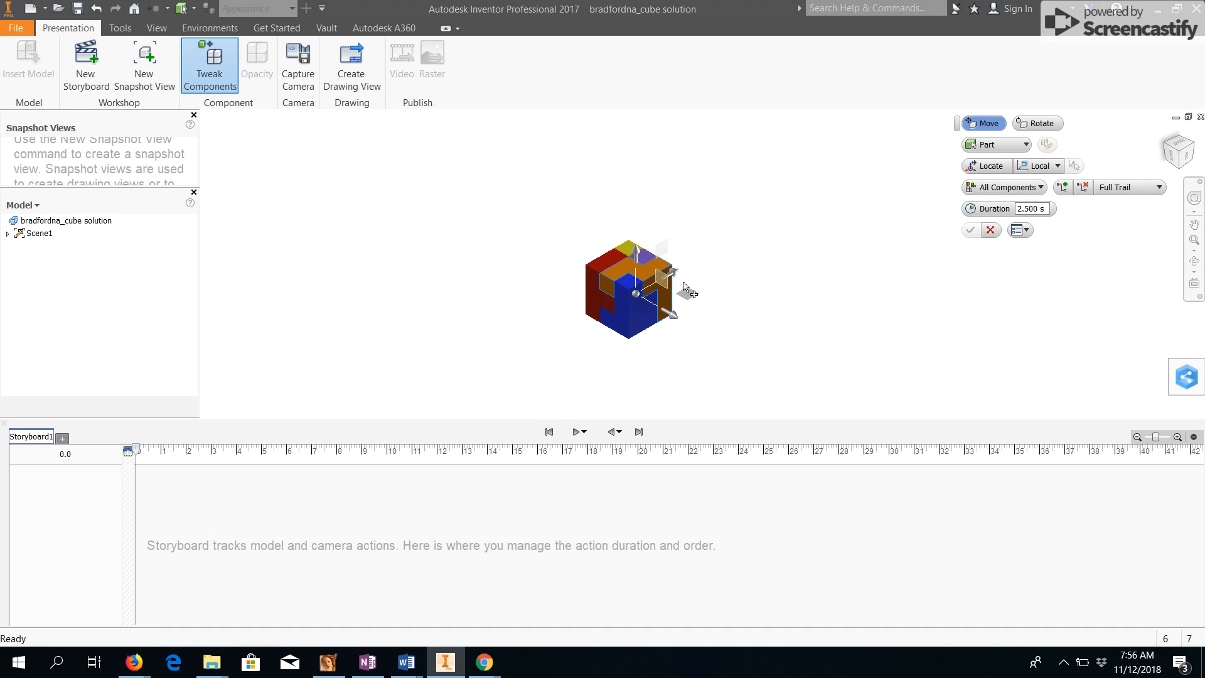
drag(636, 252, 640, 178)
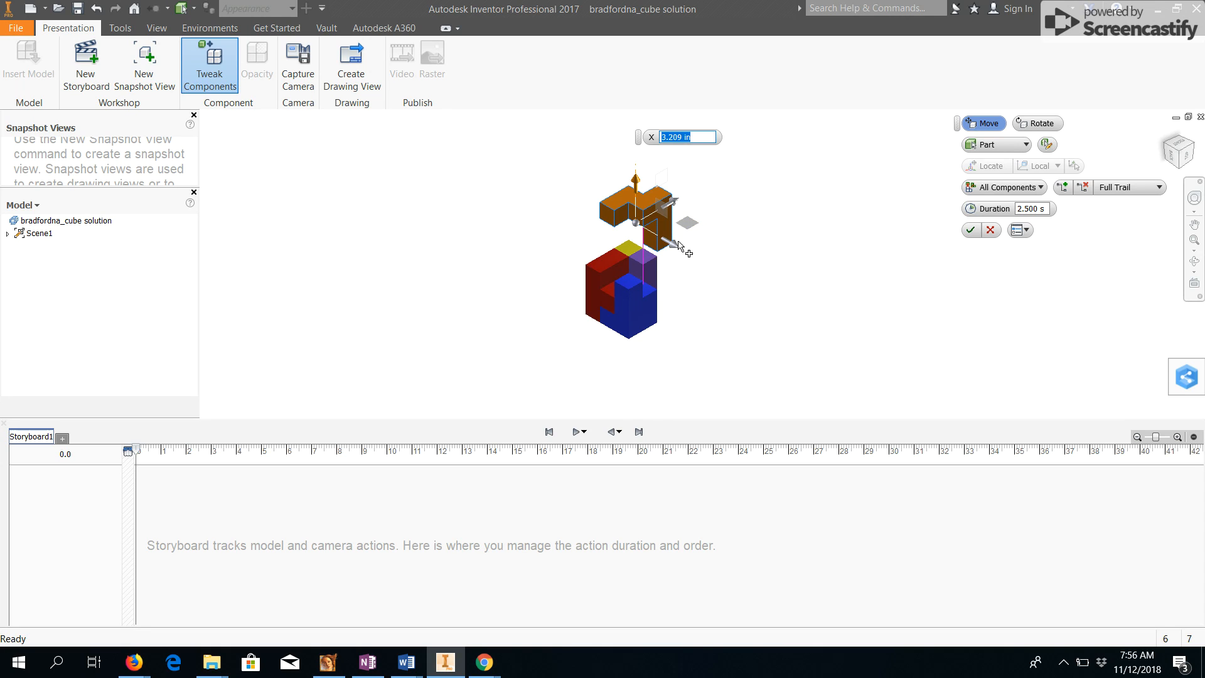
drag(680, 246, 777, 305)
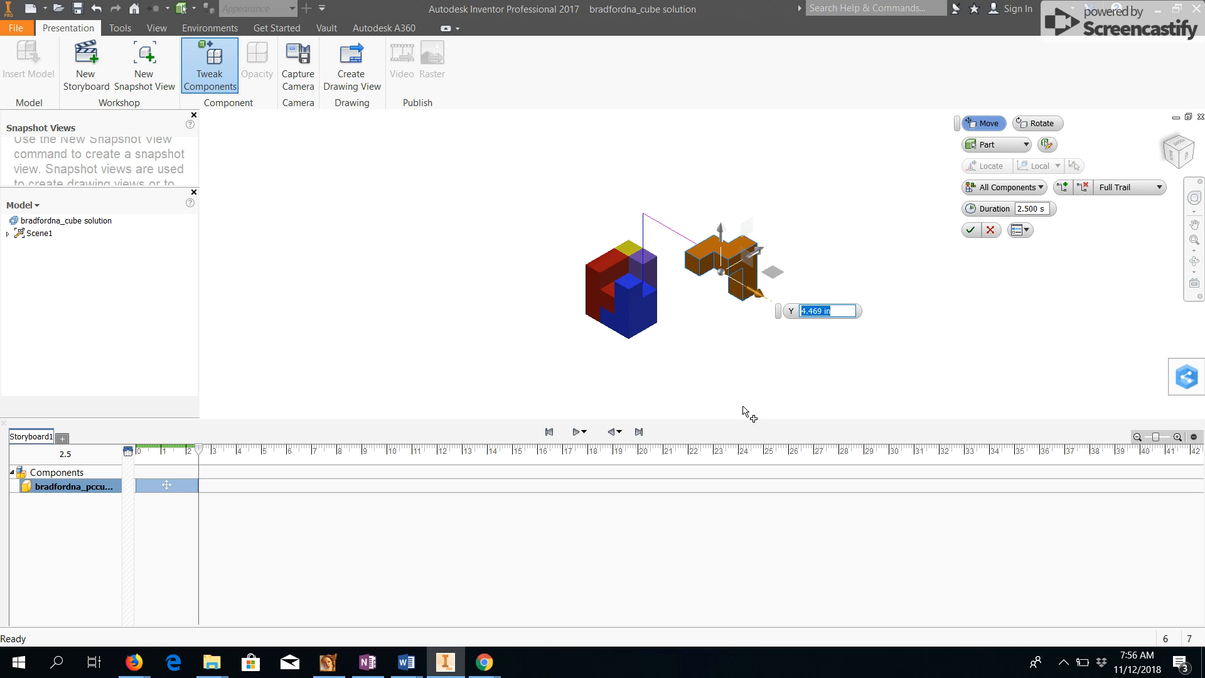
click(970, 230)
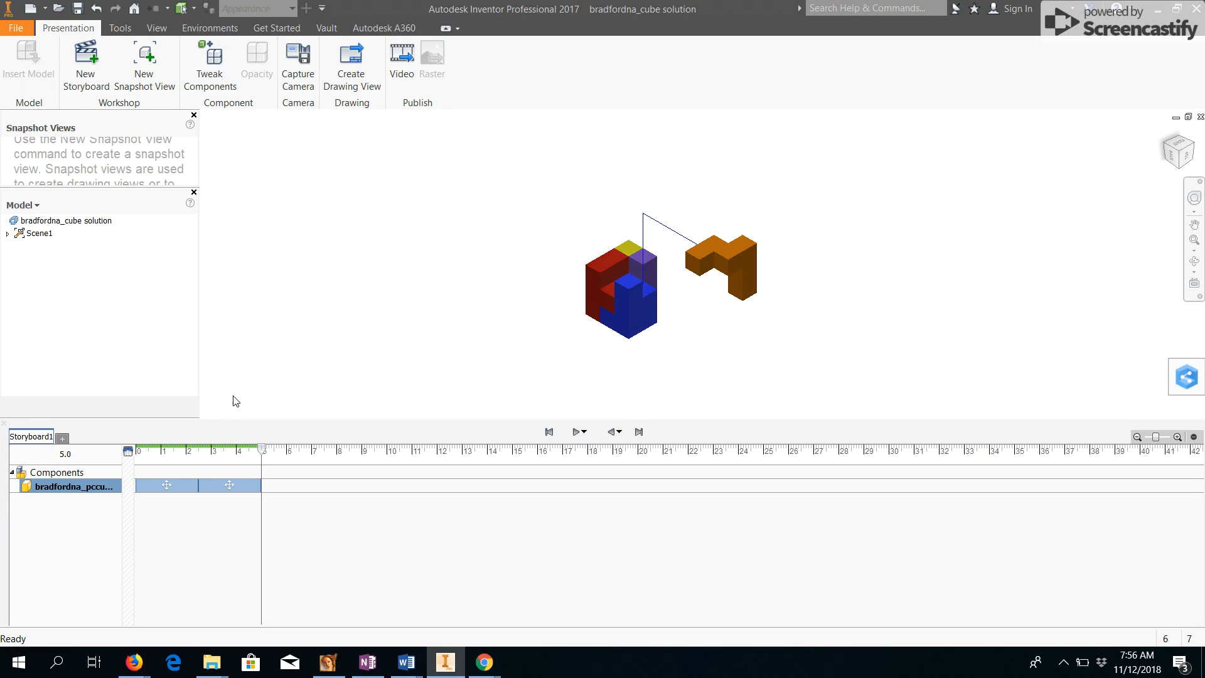
Tweak the blue piece, moving it outward and then down about 2.6 in.
click(209, 63)
click(635, 322)
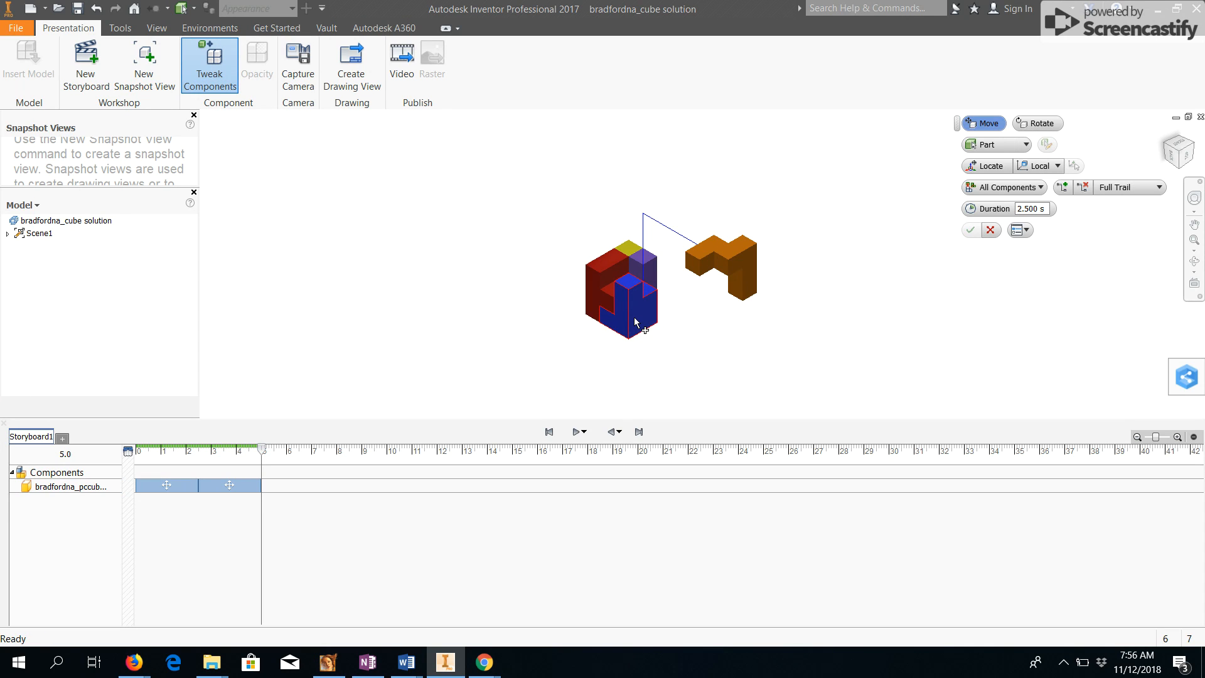
drag(672, 326, 723, 352)
drag(678, 288, 677, 344)
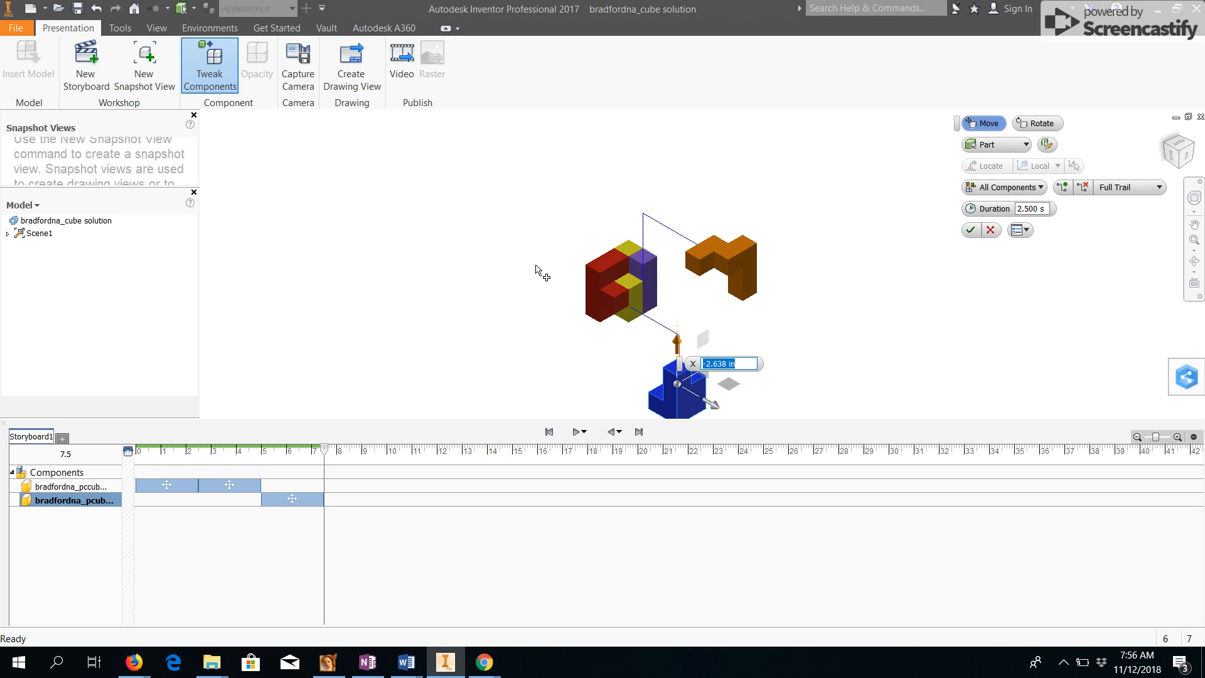
click(975, 231)
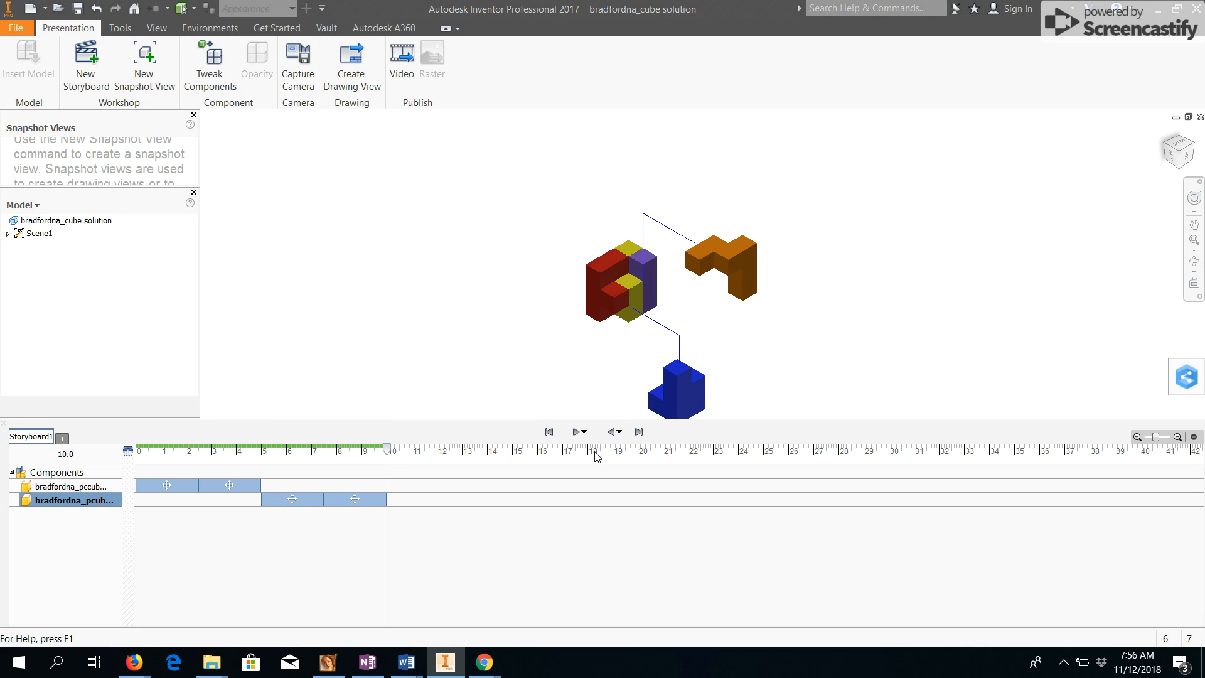
Inspect the start and end times of the blue piece's second move in the storyboard.
scroll(835, 331, up, 3)
middle_drag(818, 331, 727, 296)
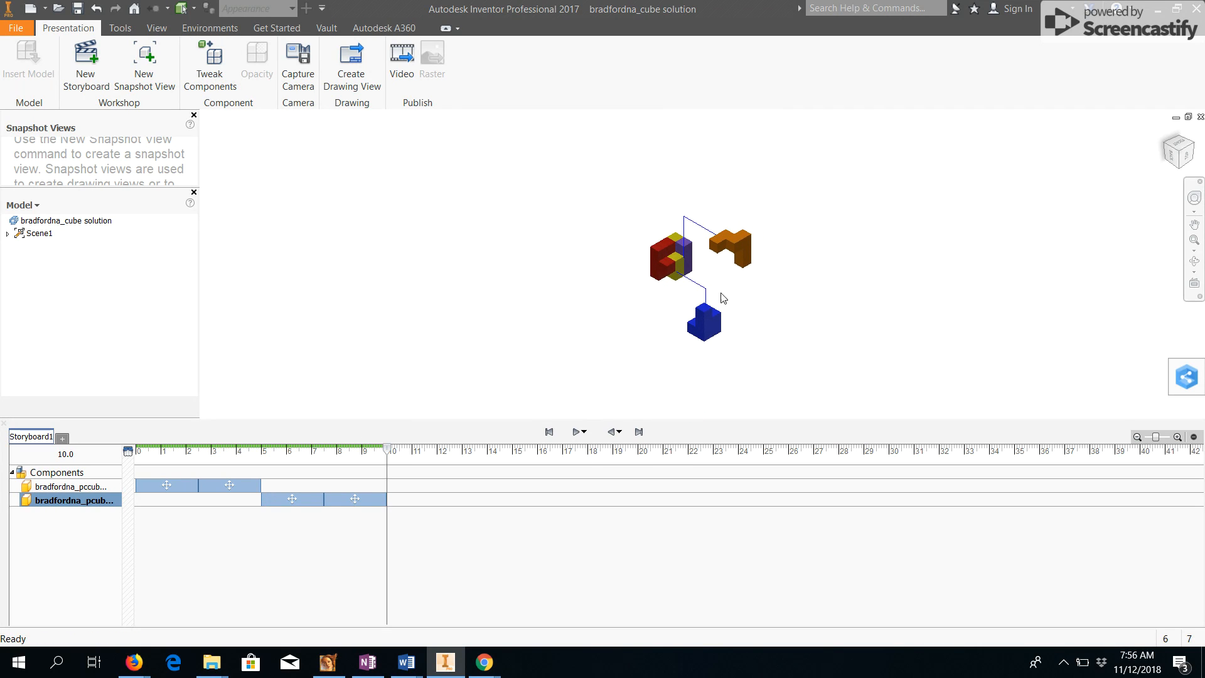
scroll(721, 295, down, 3)
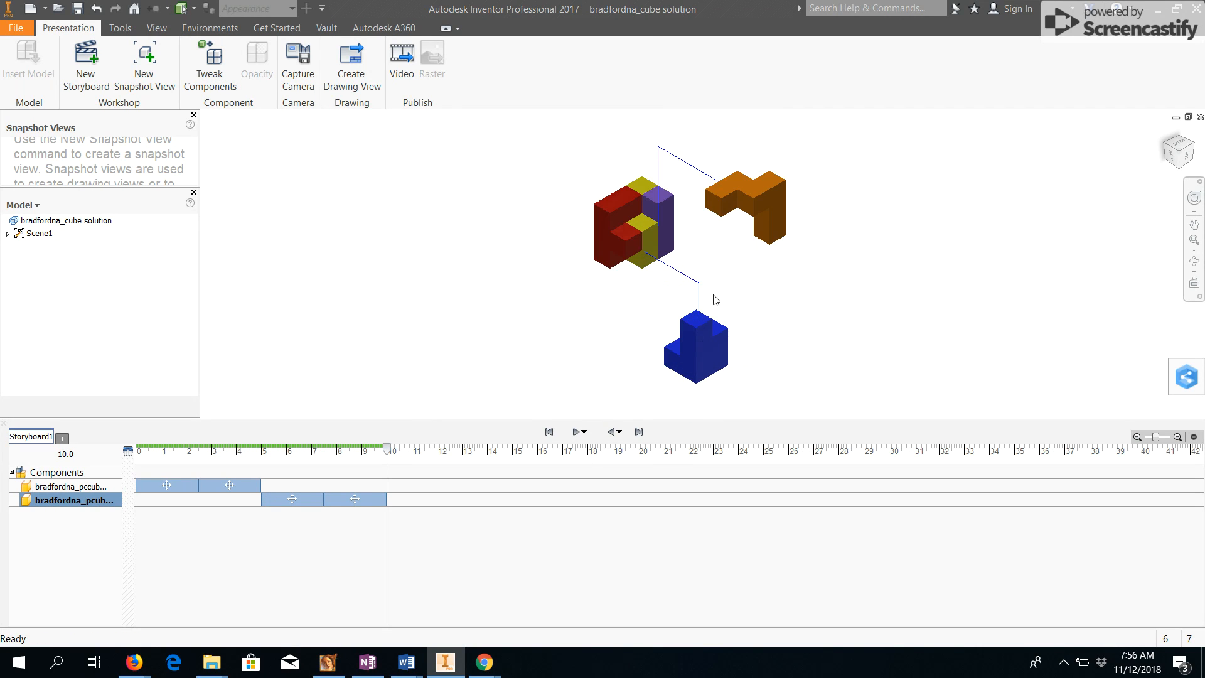
click(349, 498)
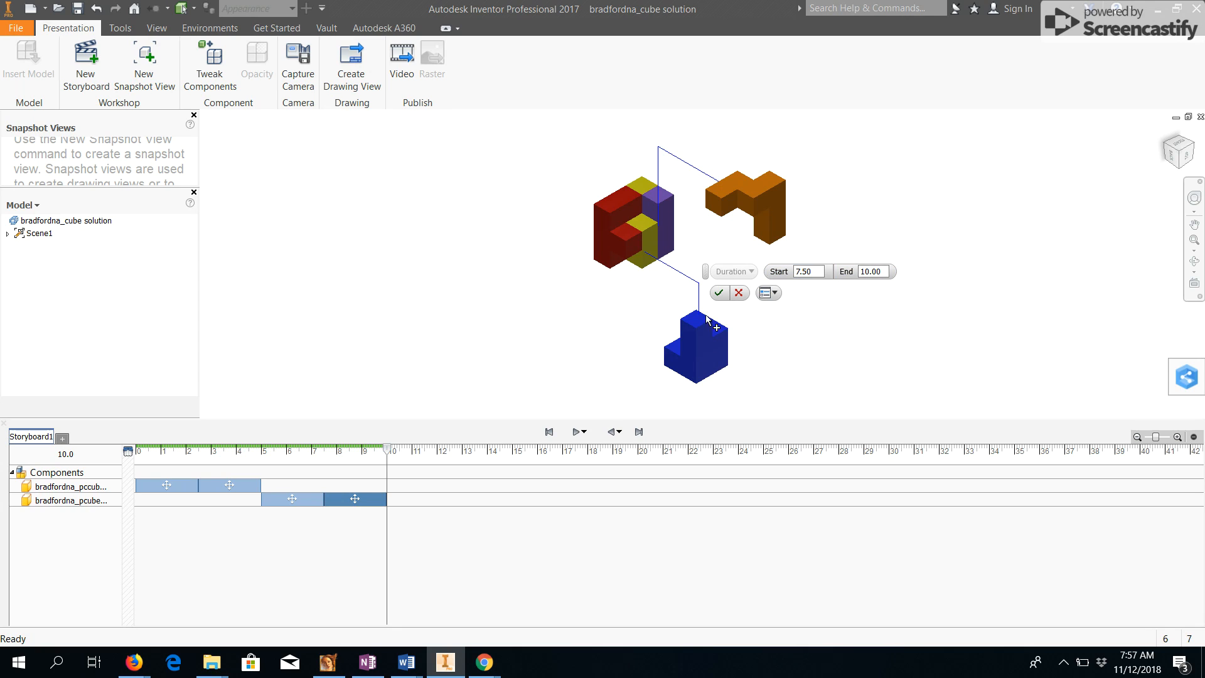
click(741, 296)
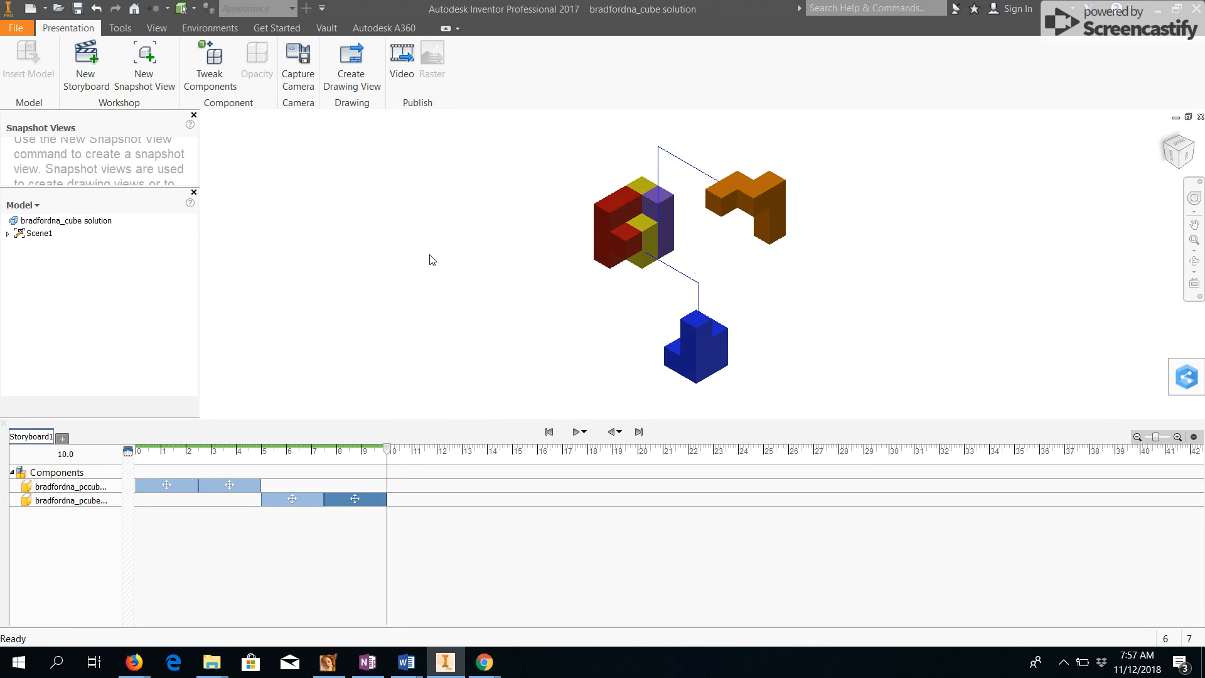
Tweak the red piece, moving it about 3.4 in outward along Y.
click(211, 69)
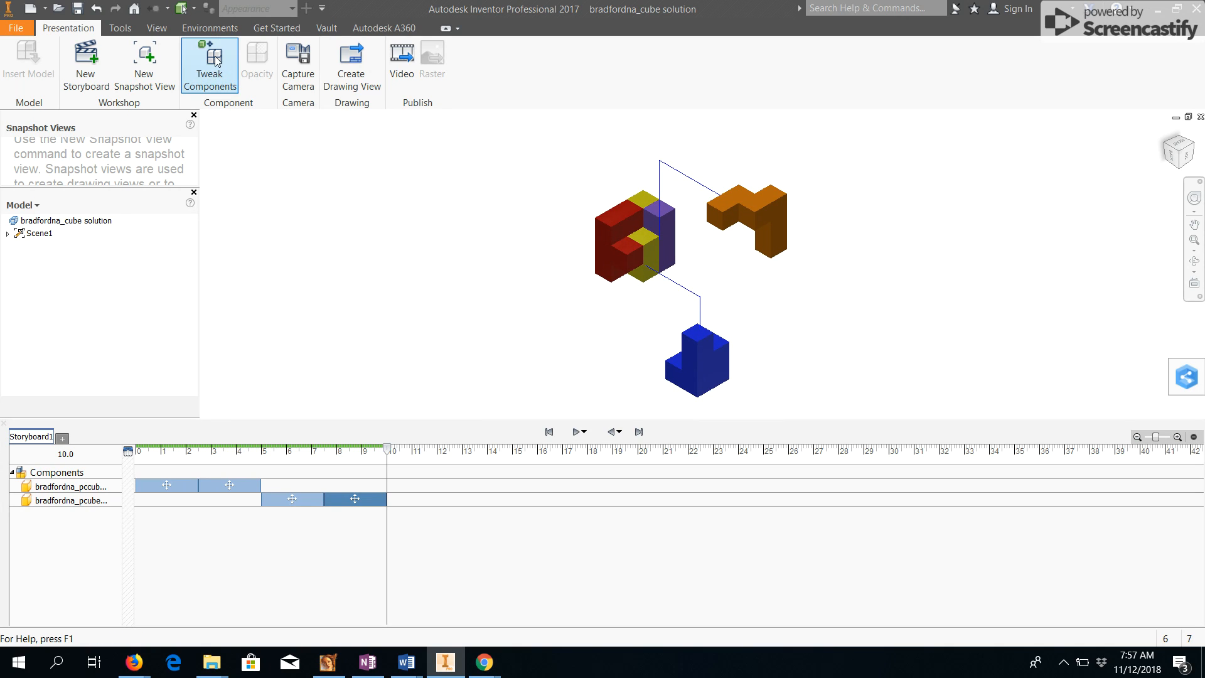
click(642, 258)
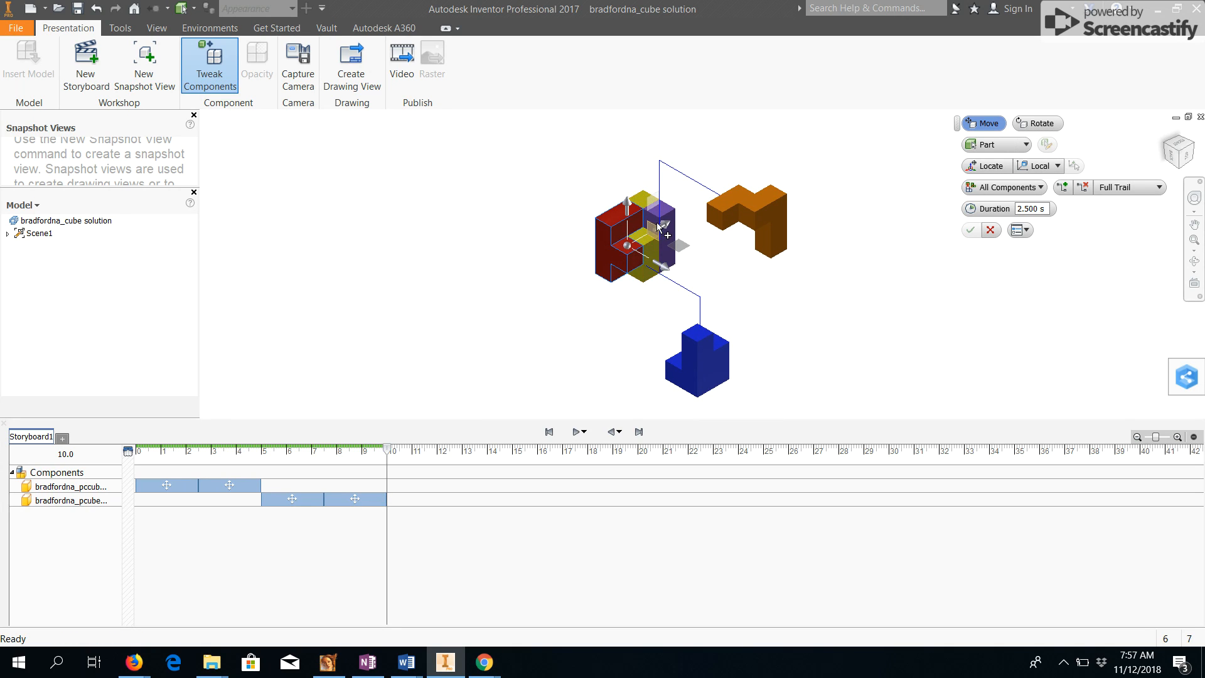
drag(663, 227, 505, 274)
scroll(584, 311, down, 5)
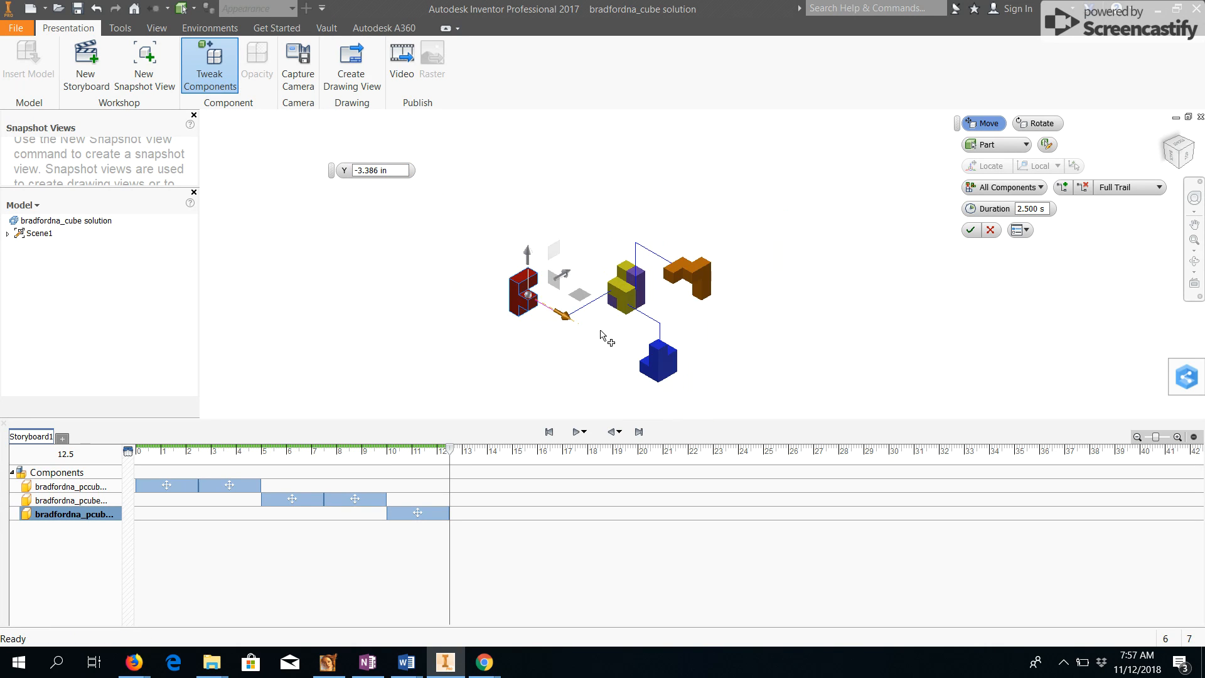
middle_drag(597, 316, 599, 313)
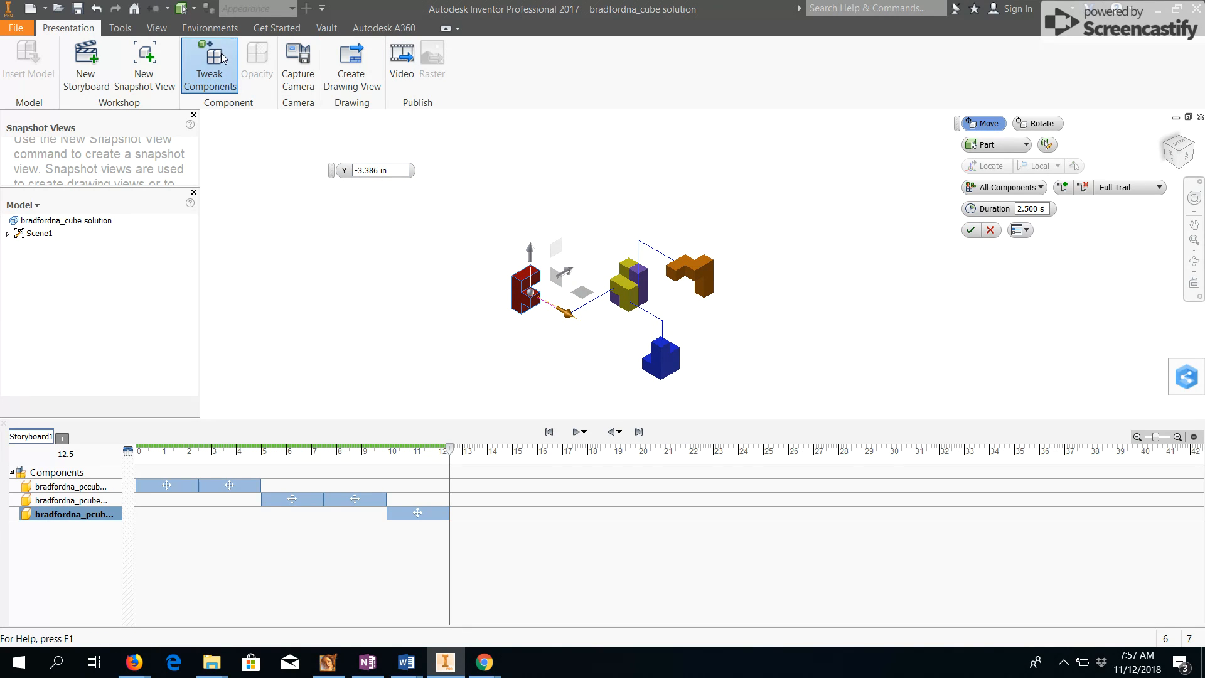
Tweak the yellow piece, moving it up and about 3.9 in outward along Y.
click(624, 285)
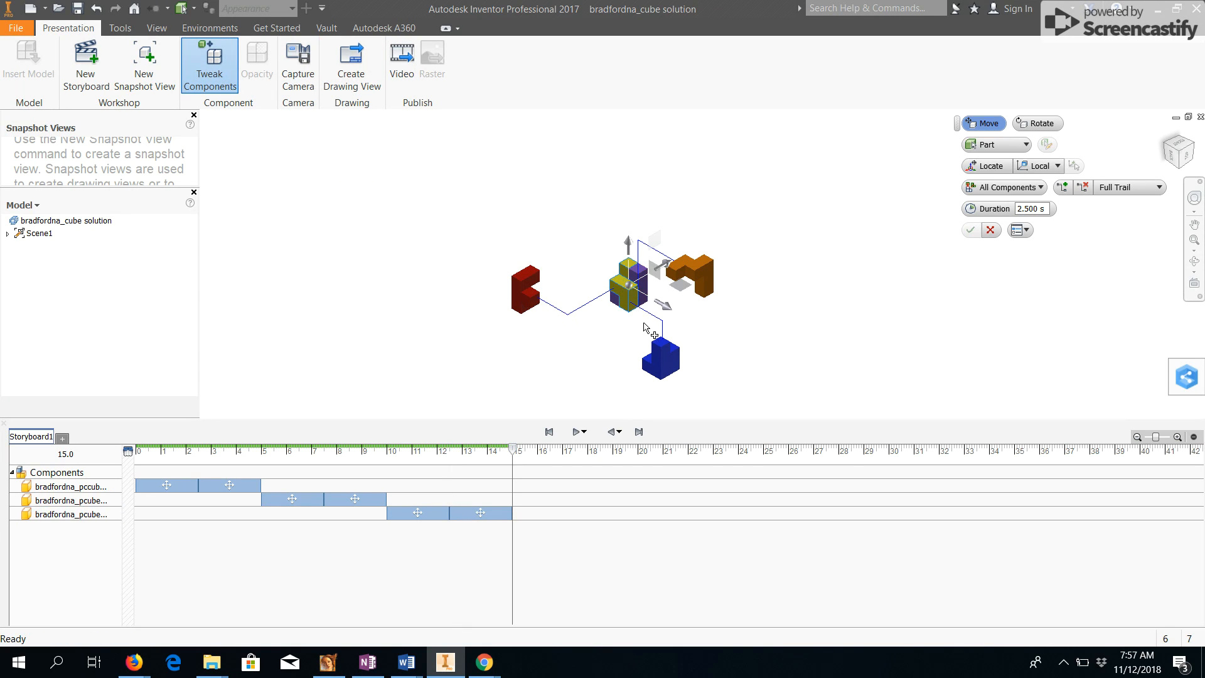
scroll(661, 303, up, 2)
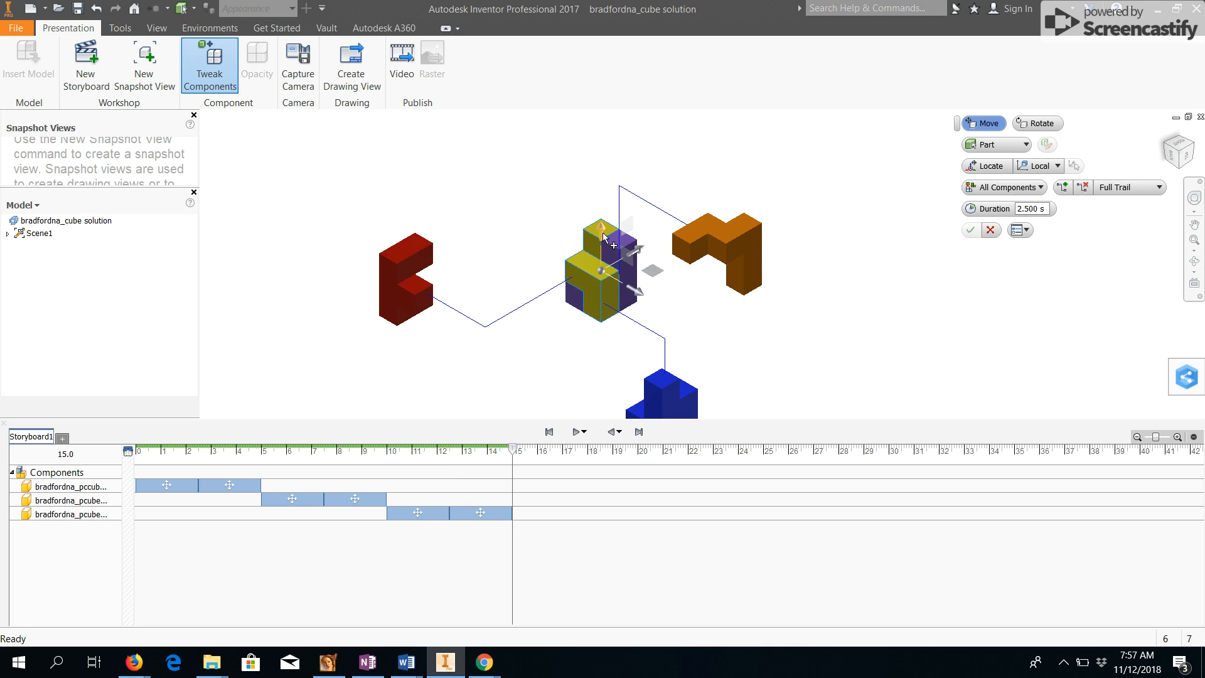
drag(602, 233, 602, 146)
drag(637, 209, 532, 181)
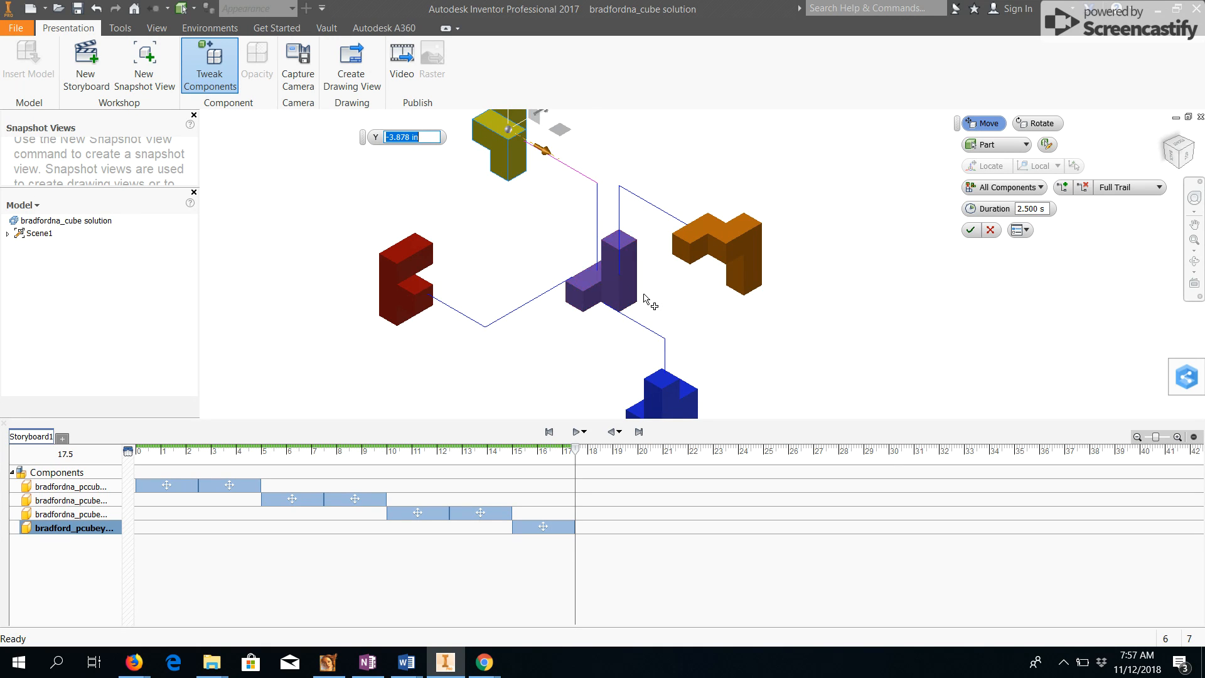
scroll(641, 290, up, 3)
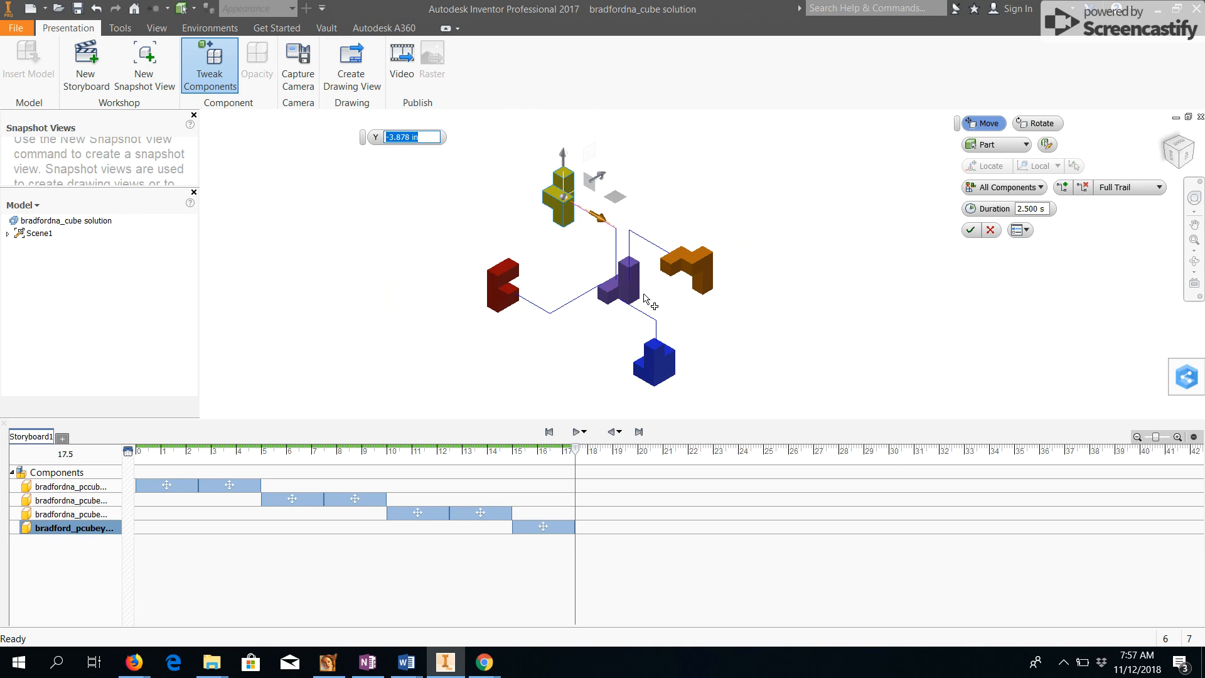
click(970, 233)
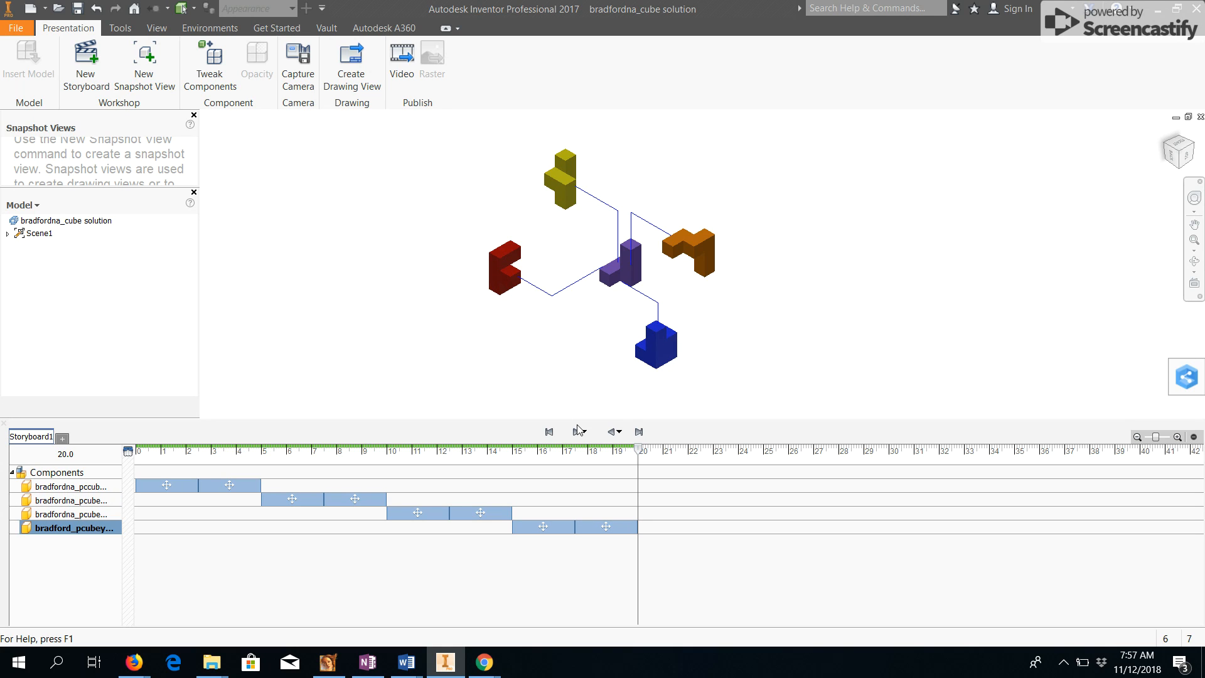
click(80, 10)
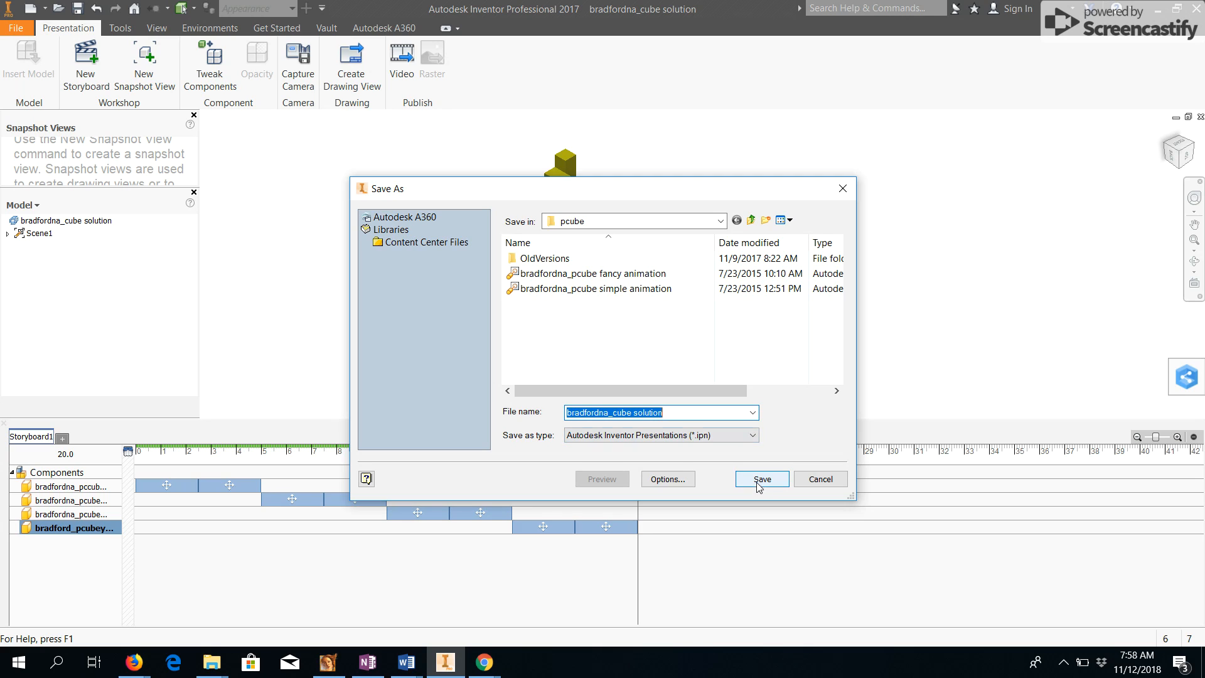
click(685, 414)
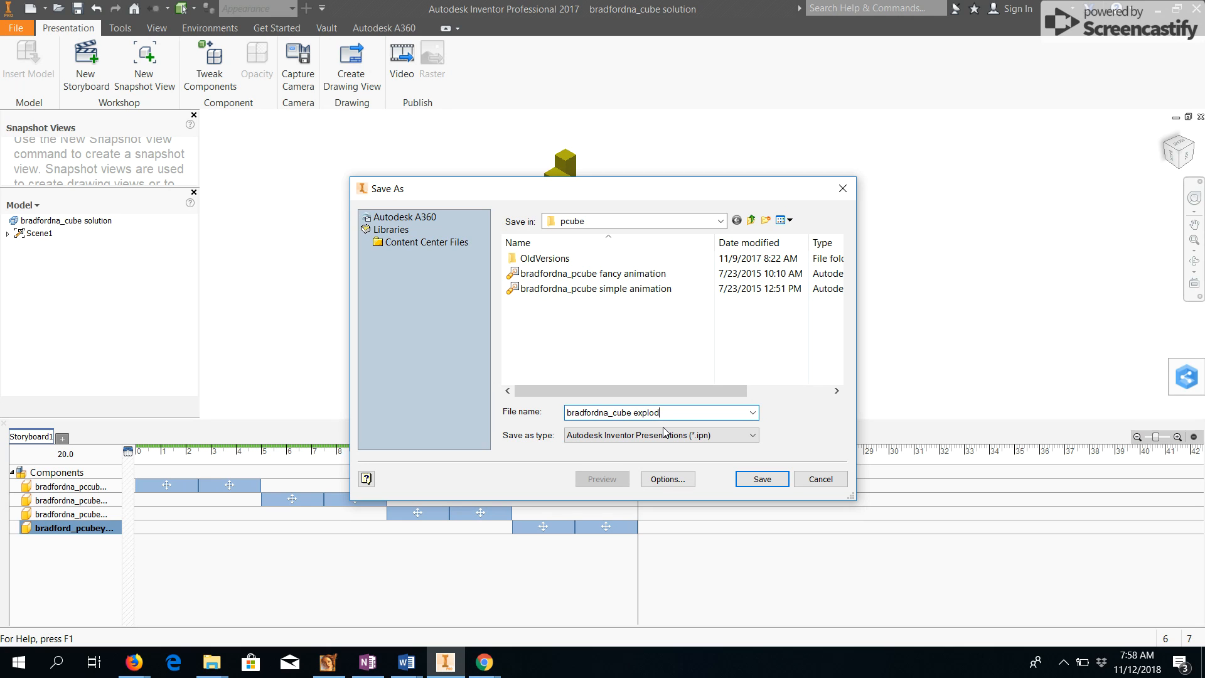
key(Return)
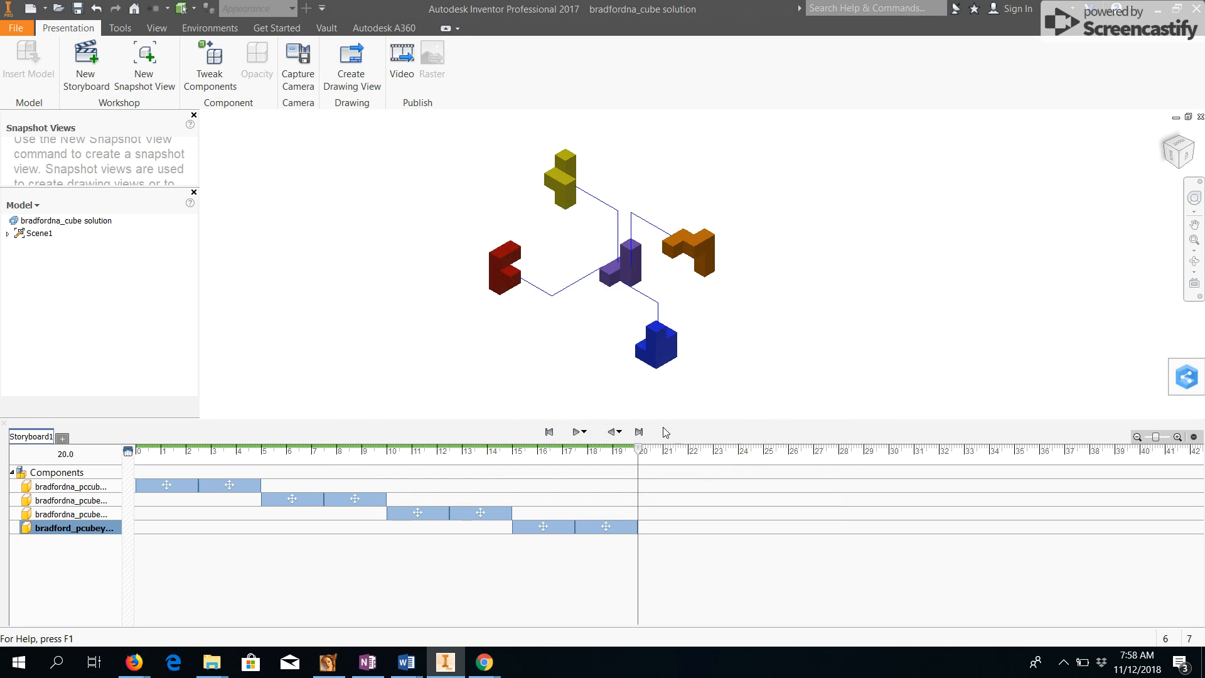
click(683, 403)
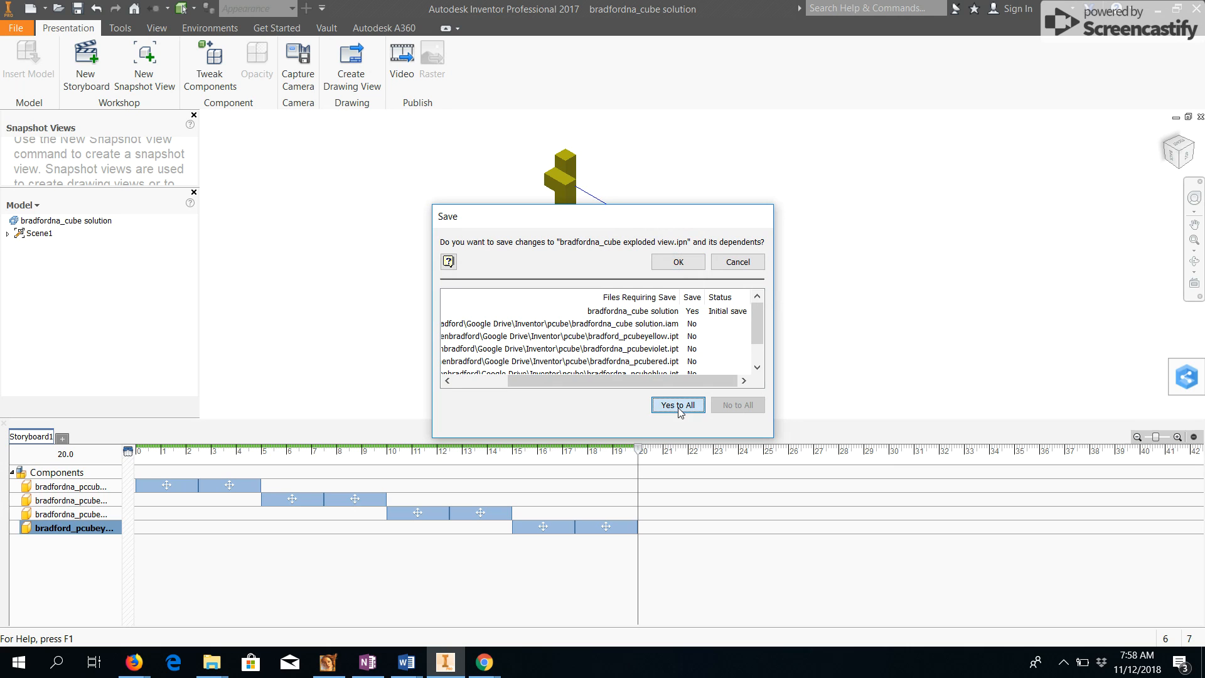
click(676, 263)
click(677, 308)
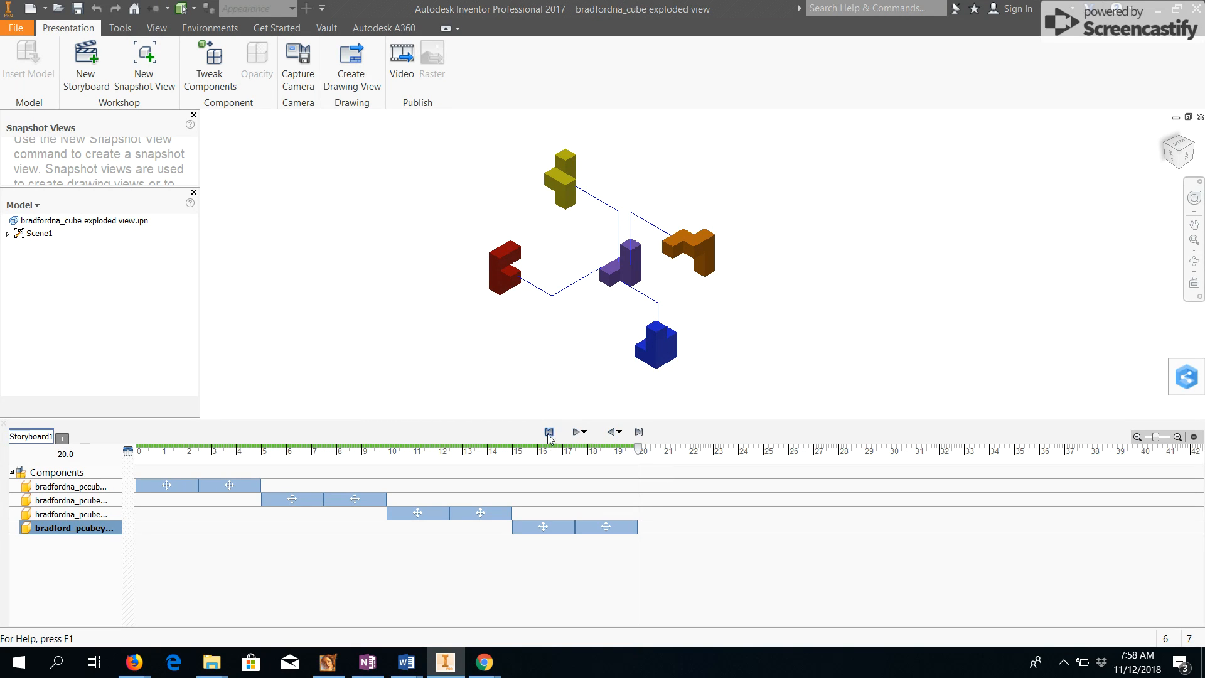
click(549, 433)
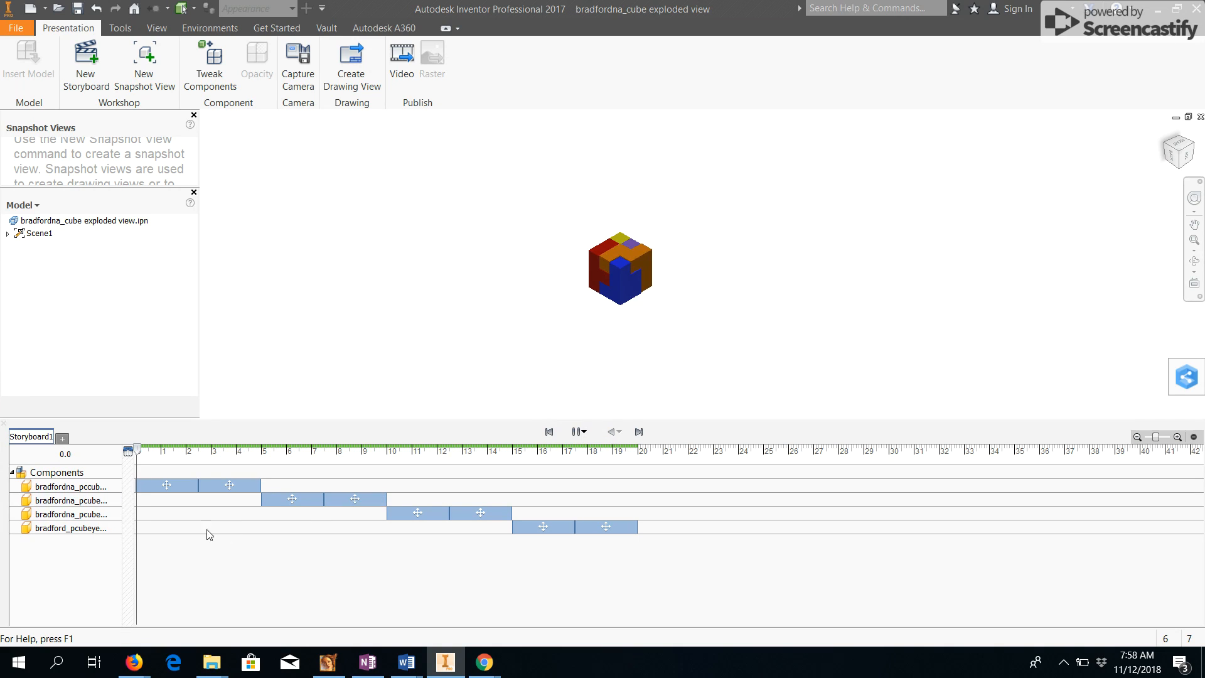
click(160, 486)
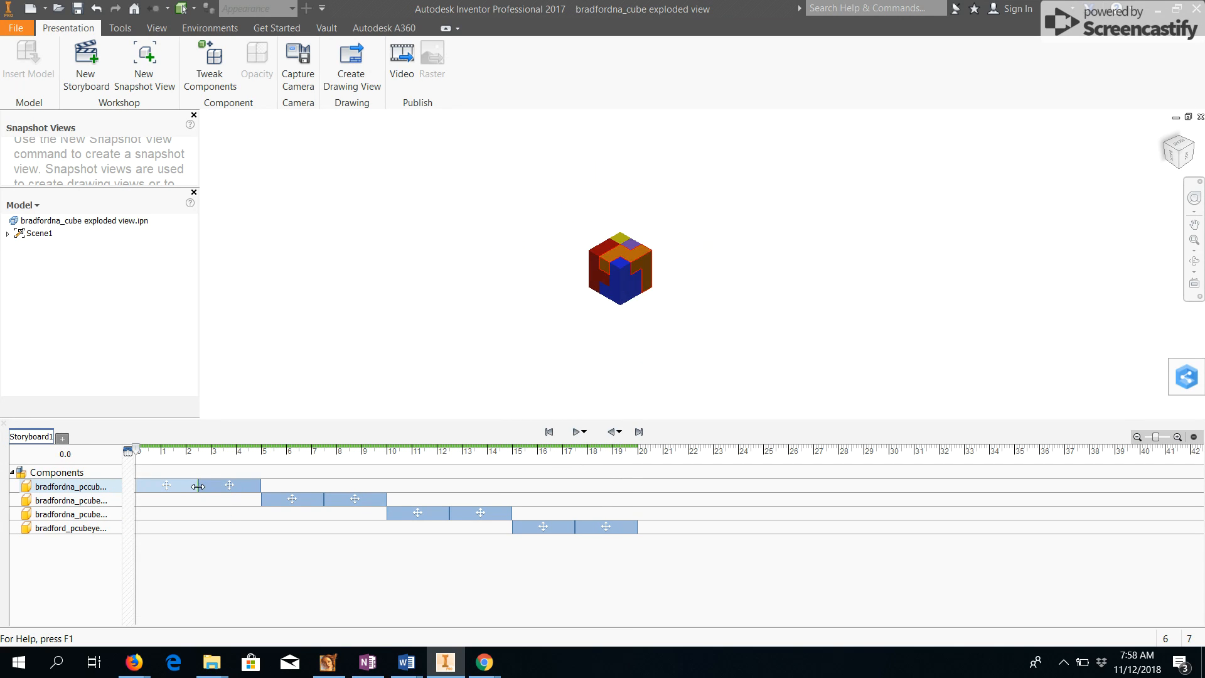
mouse_move(197, 487)
mouse_down()
mouse_move(172, 488)
mouse_move(186, 492)
mouse_up()
key(ctrl+z)
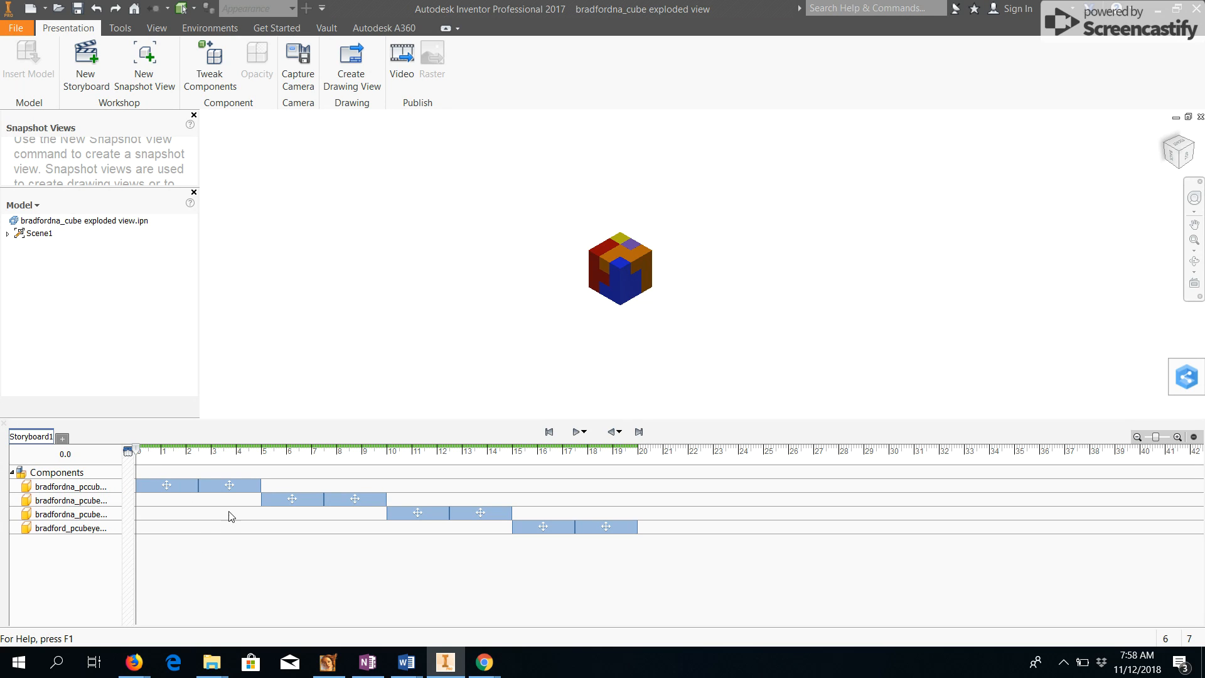
Shift every piece's move actions in the storyboard so all four pieces explode together starting at time 0.
drag(295, 500, 192, 502)
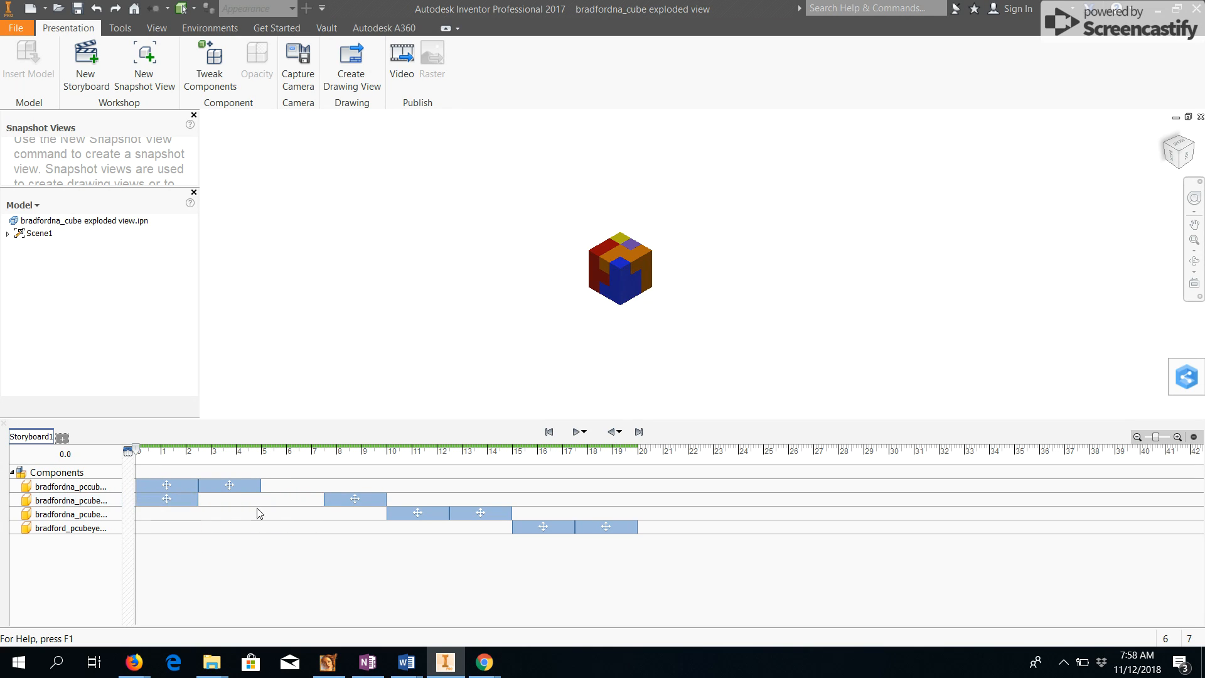
drag(349, 500, 222, 506)
drag(405, 514, 154, 514)
drag(480, 513, 229, 513)
drag(530, 526, 154, 528)
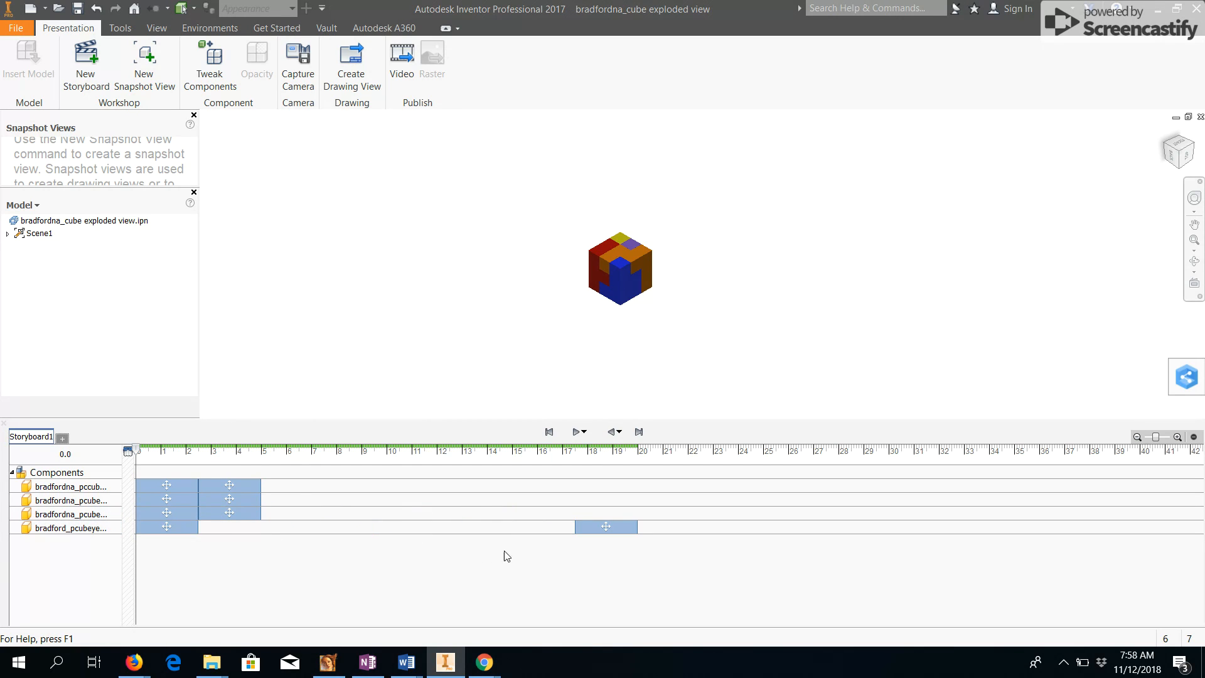
drag(602, 528, 226, 527)
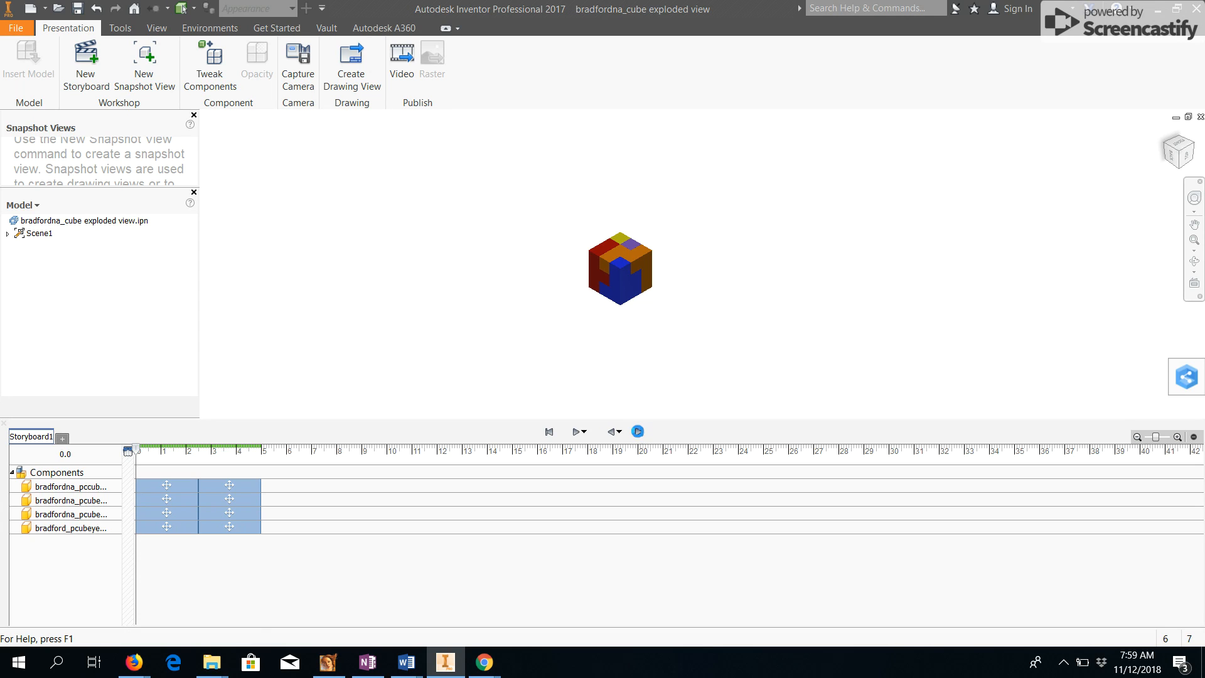
Tweak the violet piece, moving it about 7.7 in outward along Z.
click(637, 432)
click(611, 432)
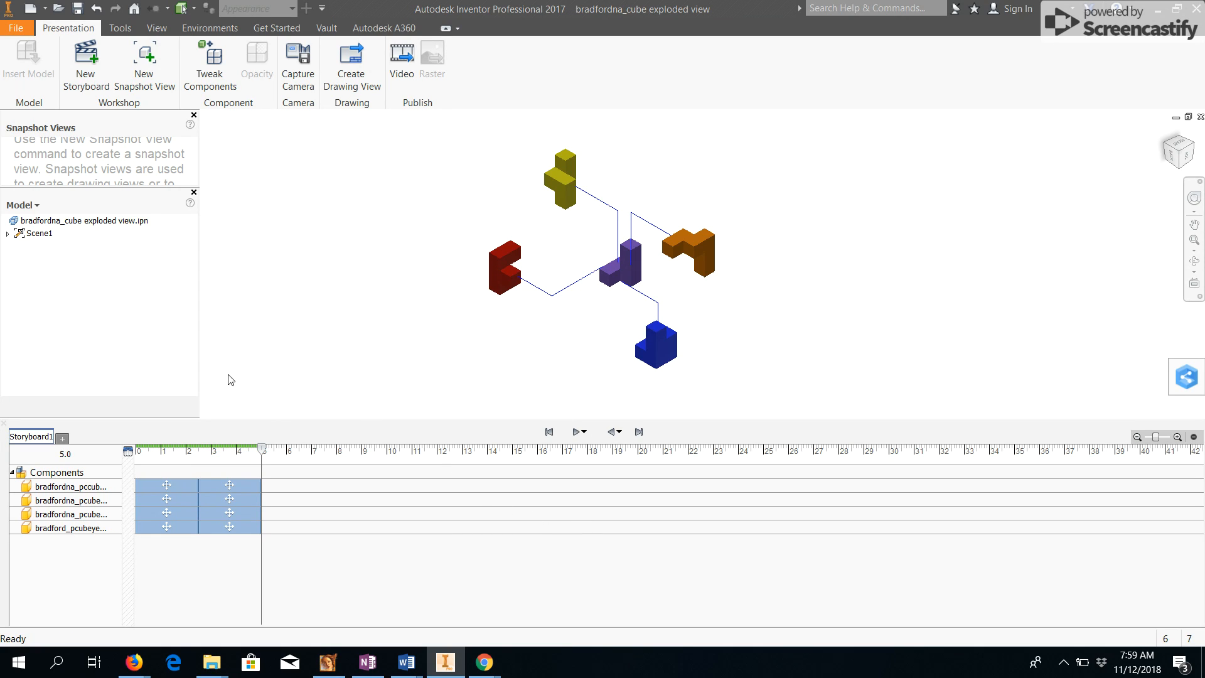
click(206, 76)
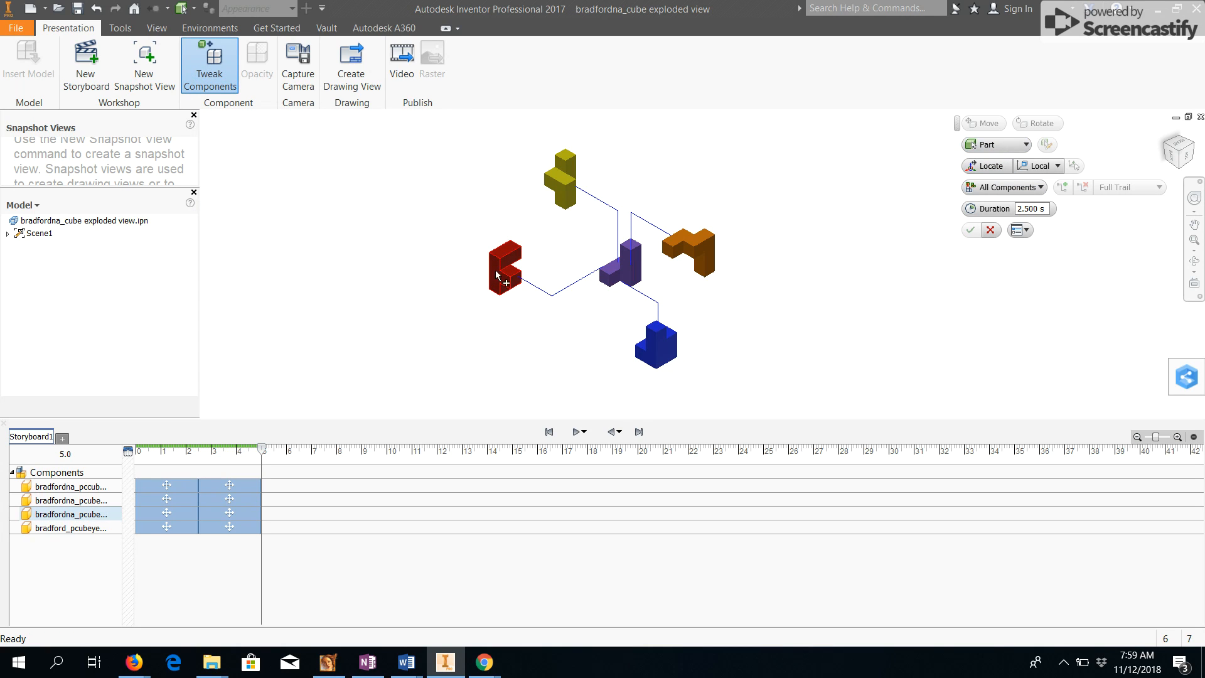
click(631, 278)
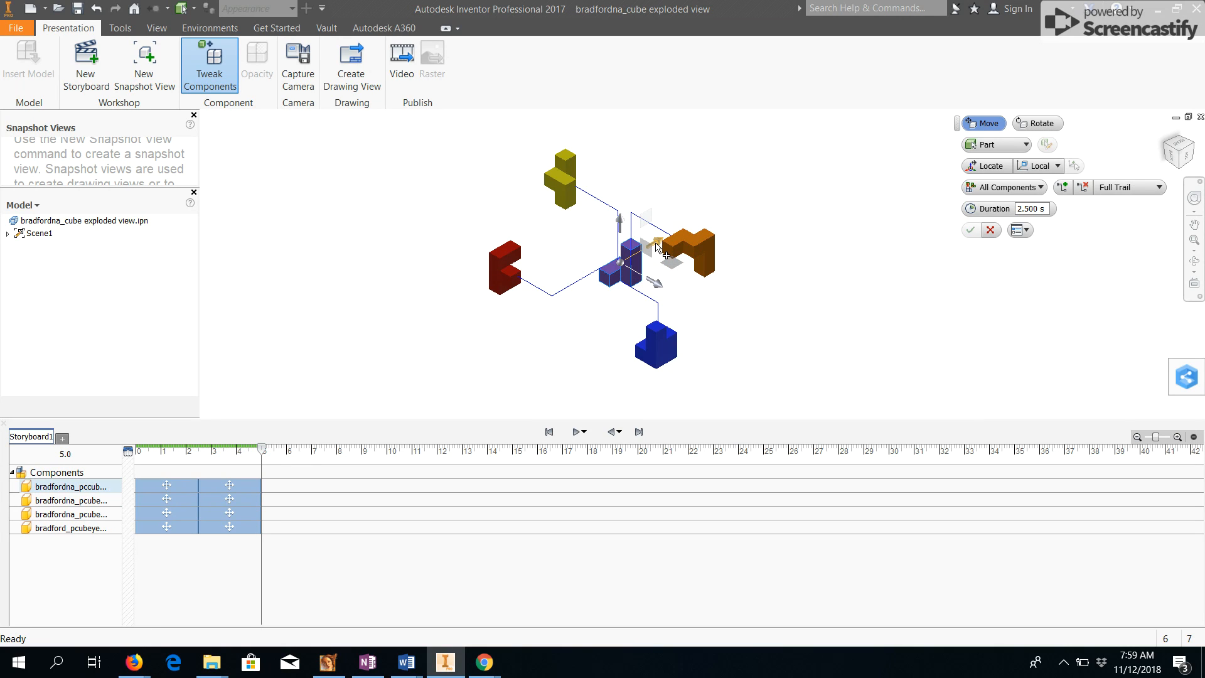
drag(656, 250, 772, 194)
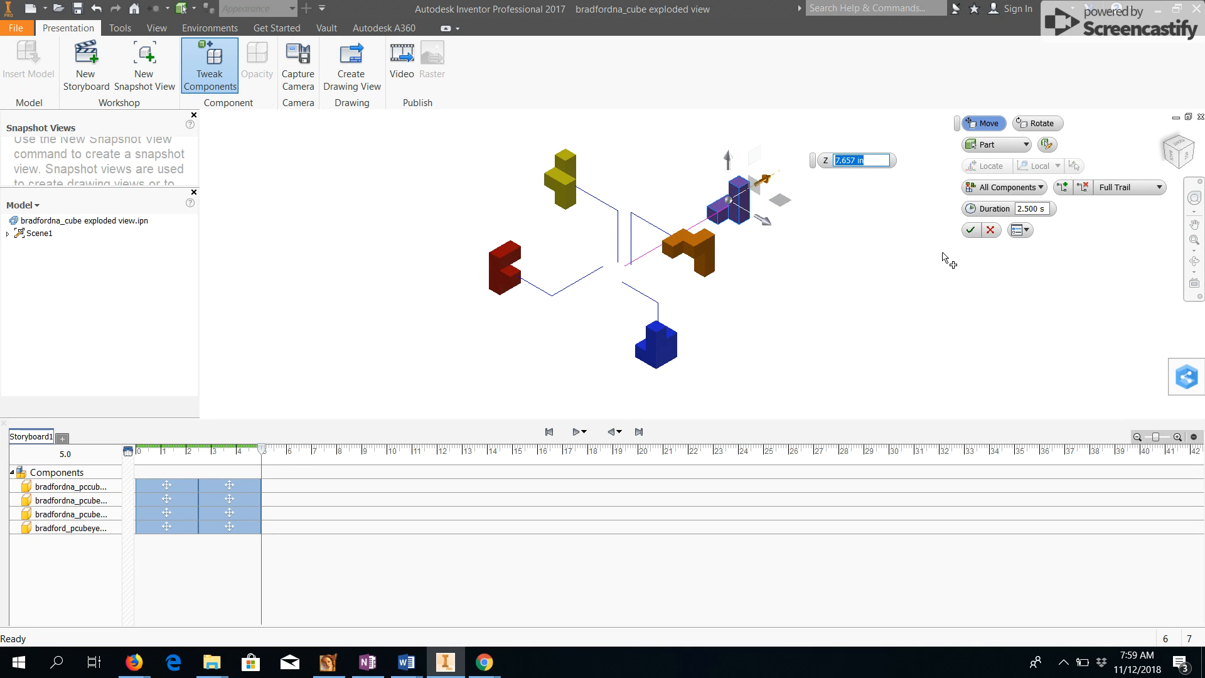
click(971, 230)
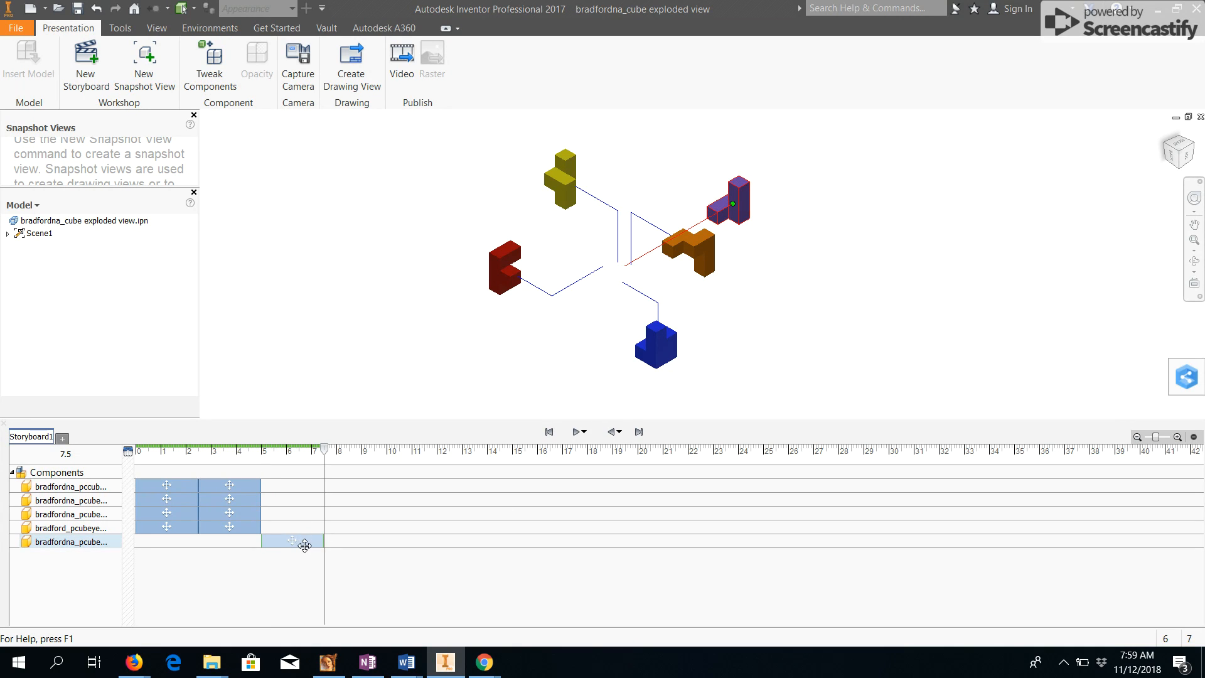
Move the violet piece's action to start at time 0 and stretch it to end at 5 s.
drag(302, 544, 177, 545)
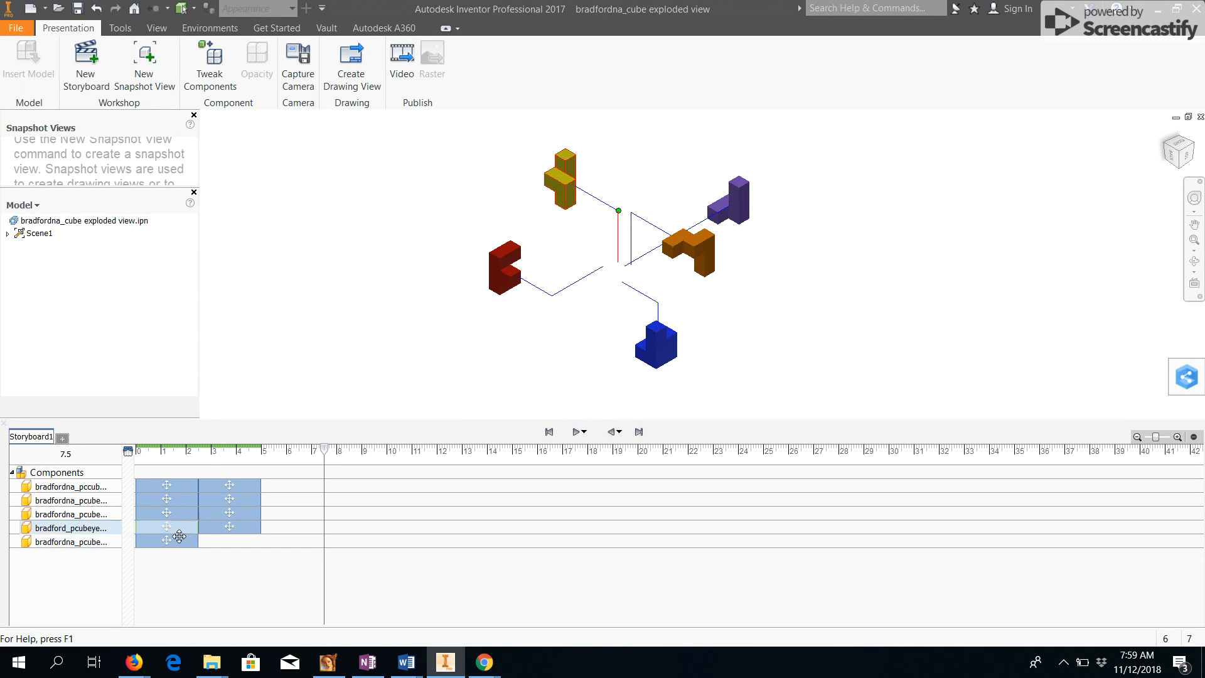
drag(197, 543, 257, 549)
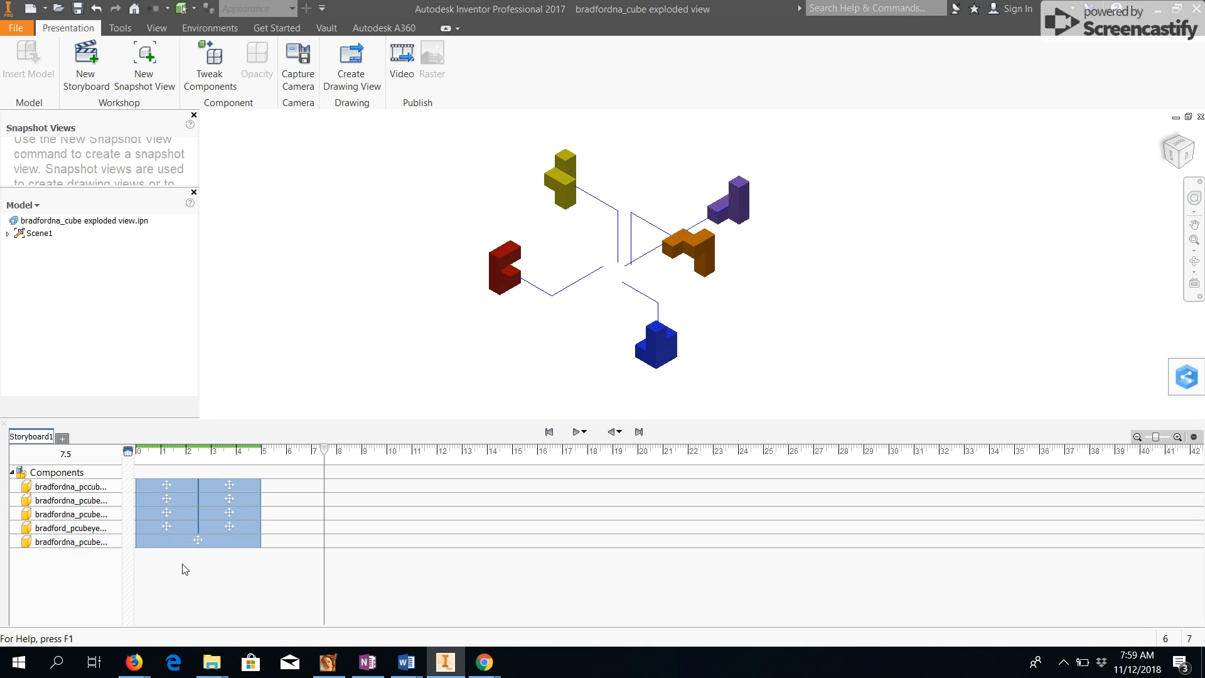
Tweak the yellow piece, rotating it 180 degrees.
click(611, 432)
click(217, 69)
click(573, 190)
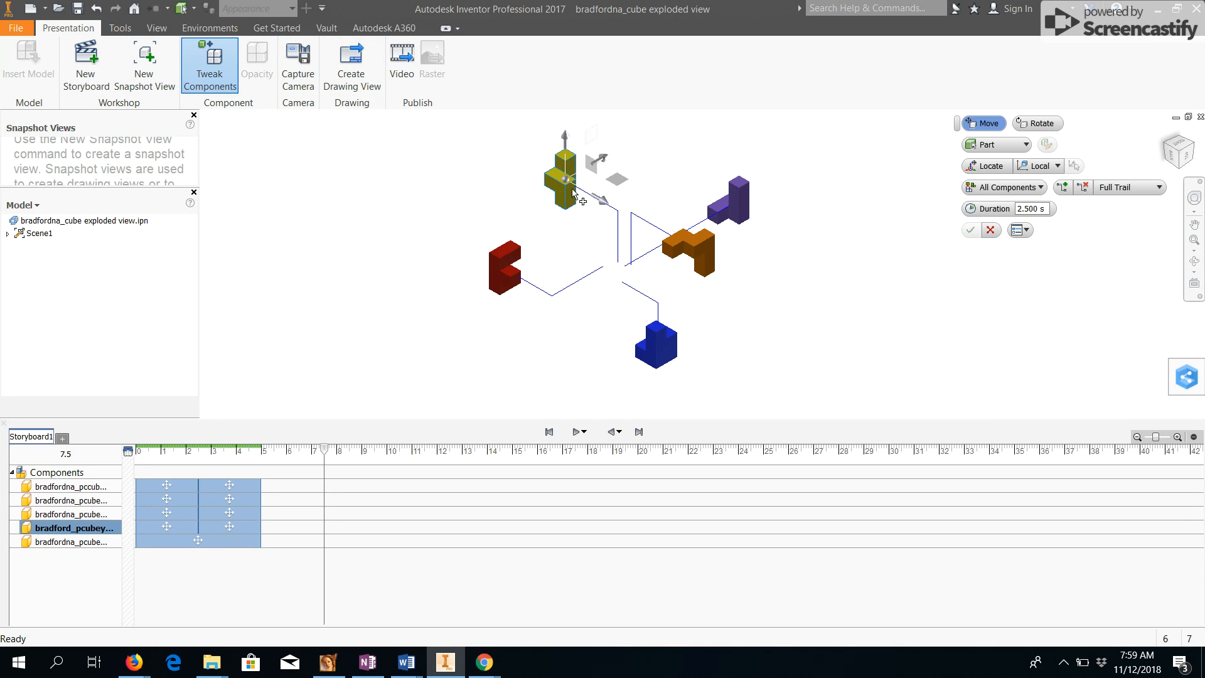
click(1038, 123)
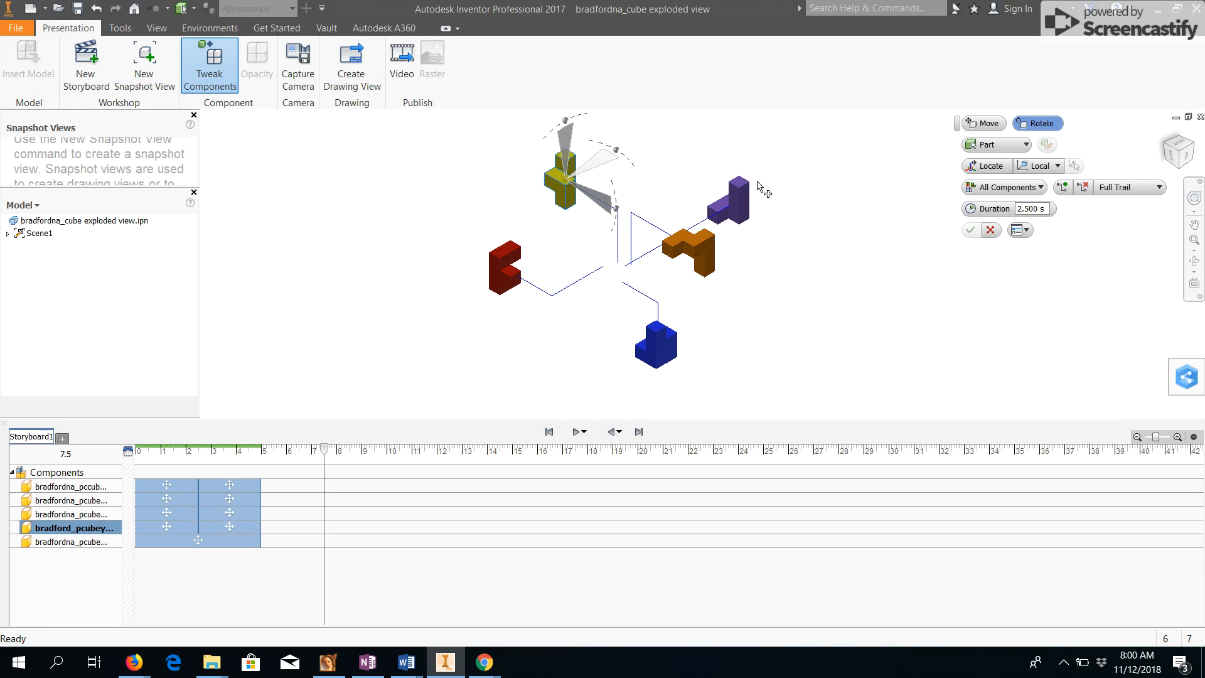
drag(618, 213, 538, 168)
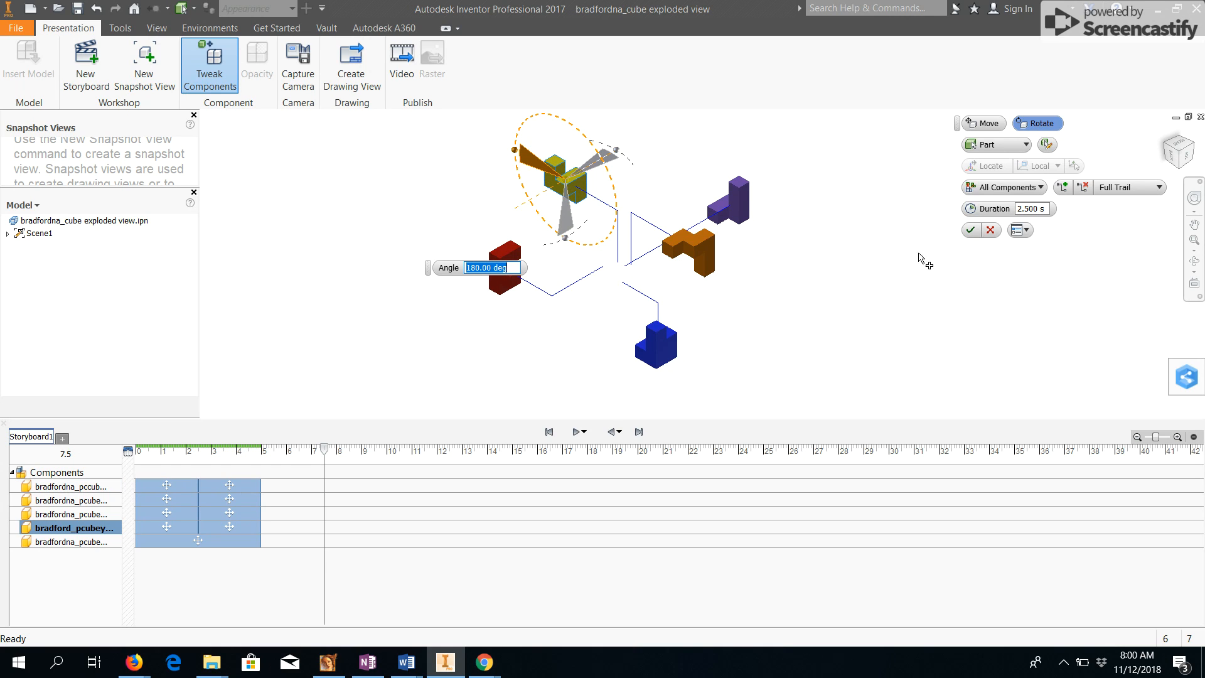
click(970, 230)
Tweak the violet piece, rotating it about 170 degrees.
click(738, 216)
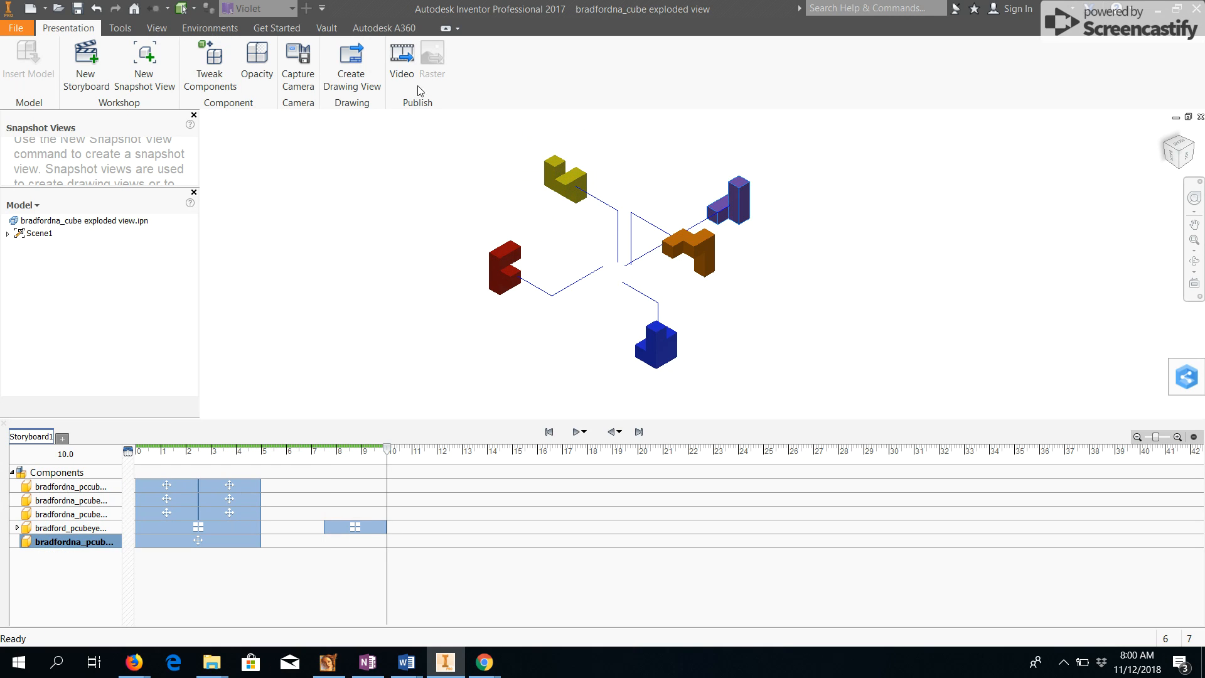
click(234, 63)
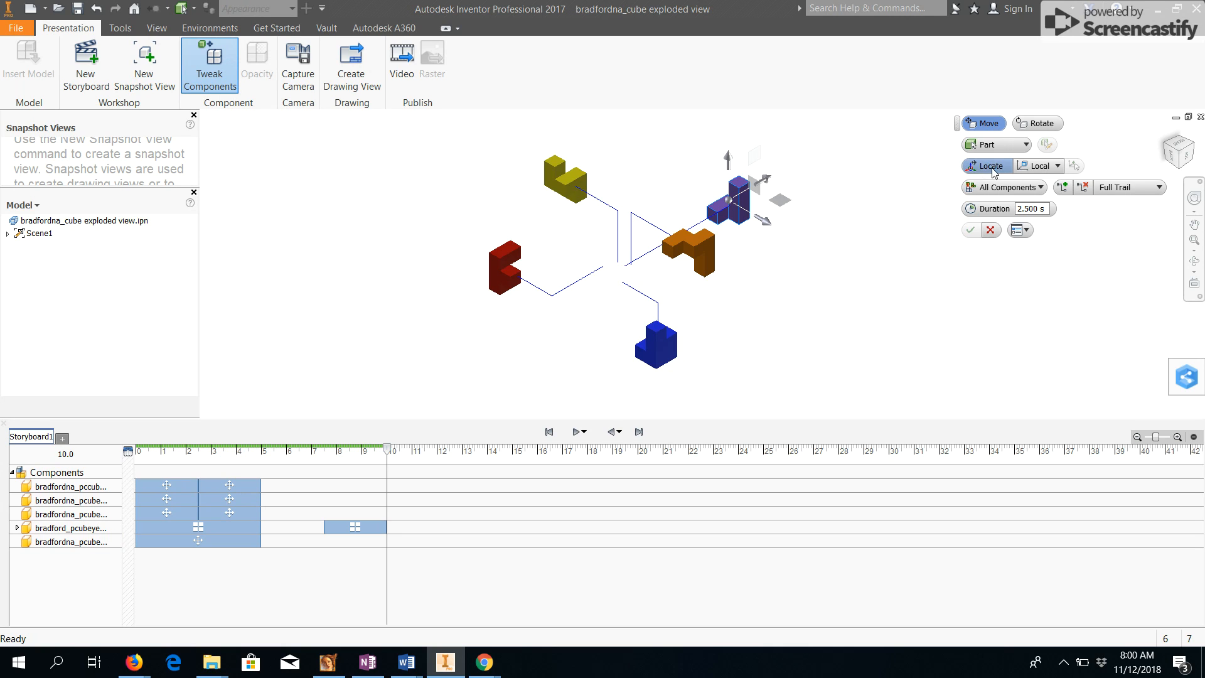
click(1038, 123)
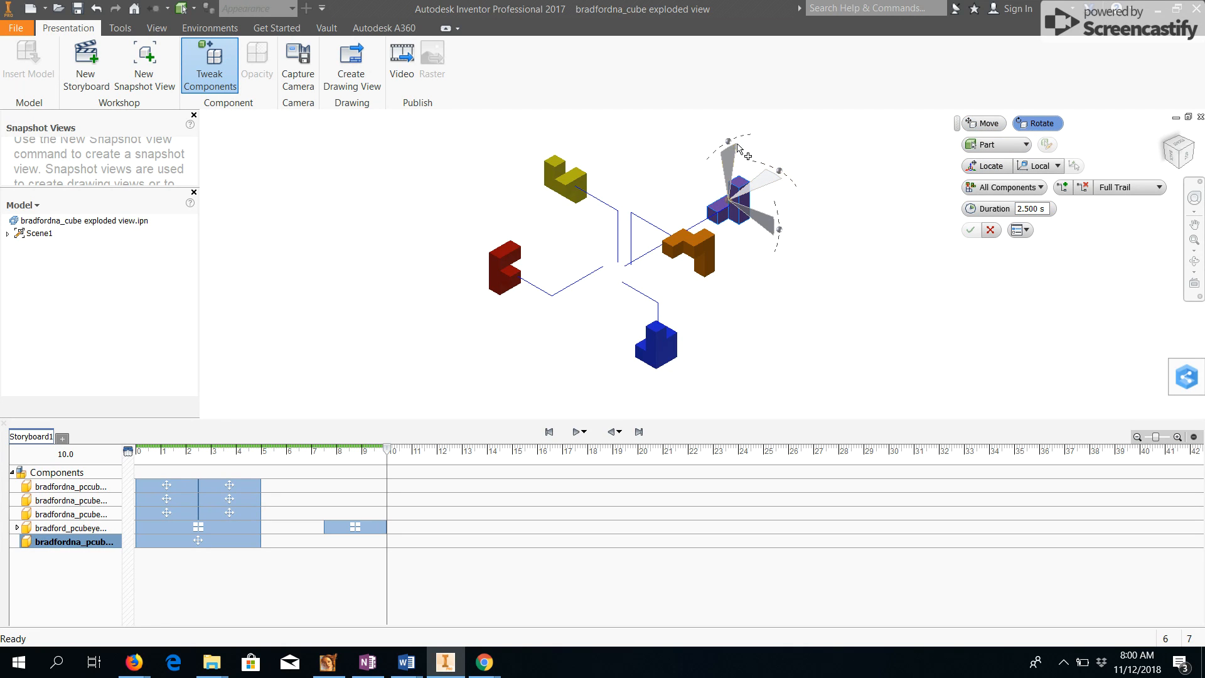
drag(728, 144, 728, 245)
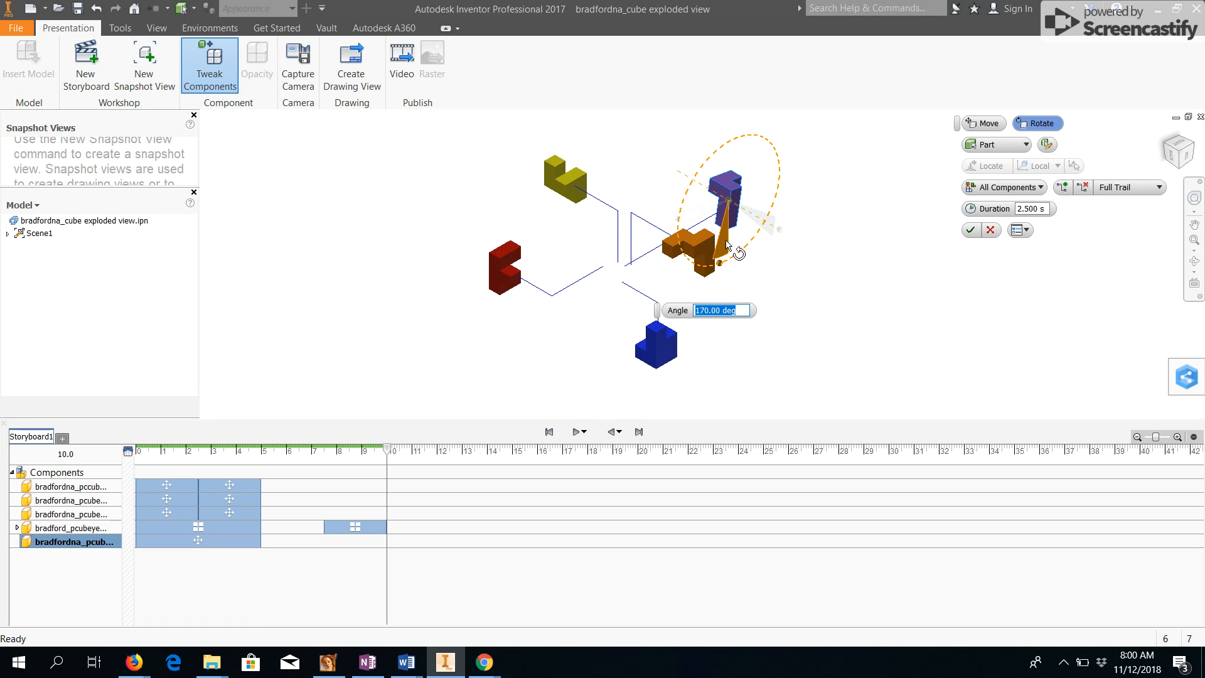
click(971, 230)
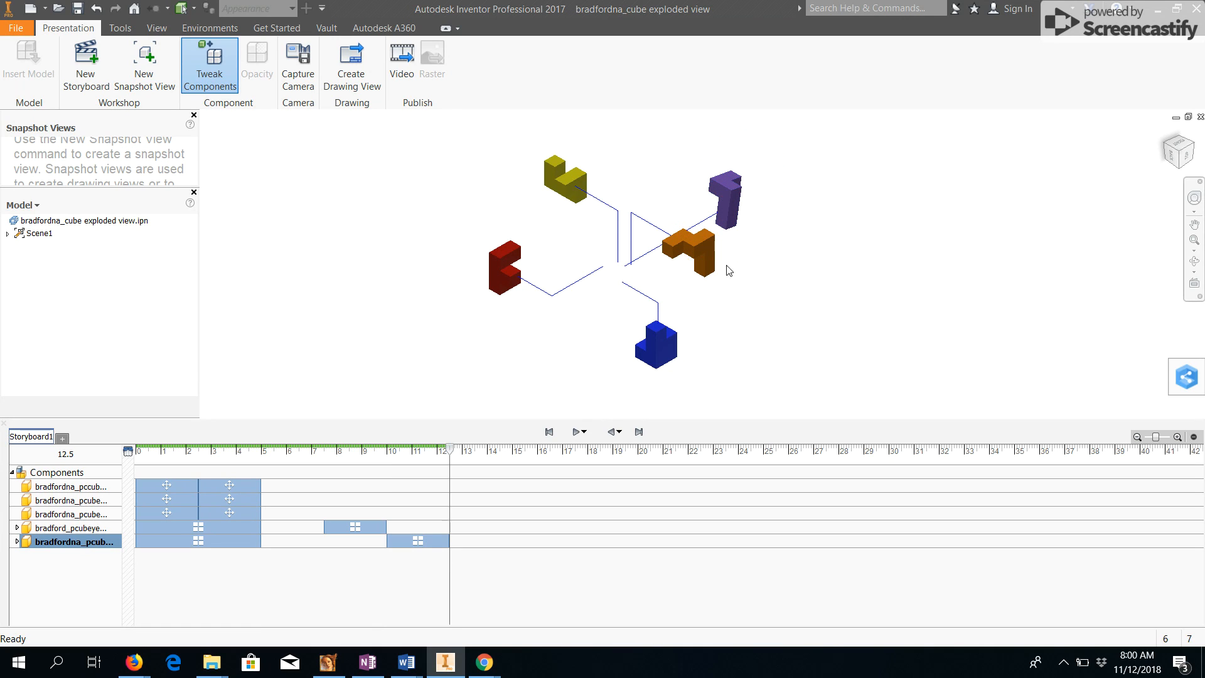
Tweak the orange piece, rotating it about one of its axes.
click(698, 250)
click(238, 87)
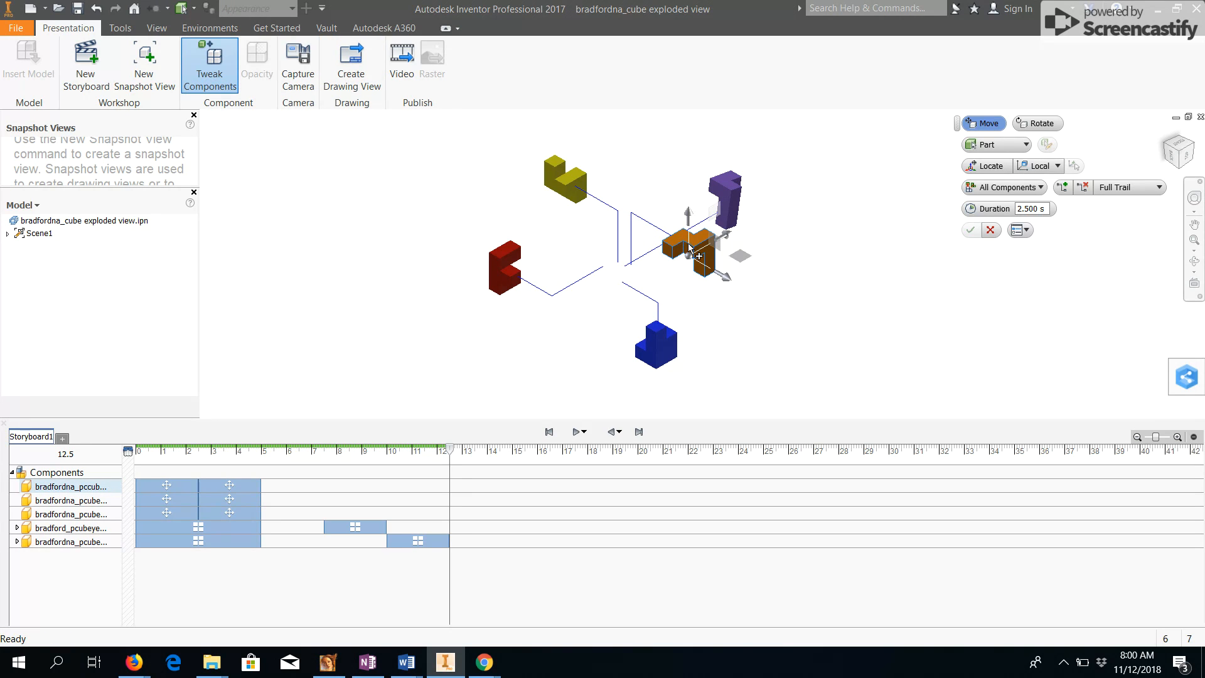
click(1038, 123)
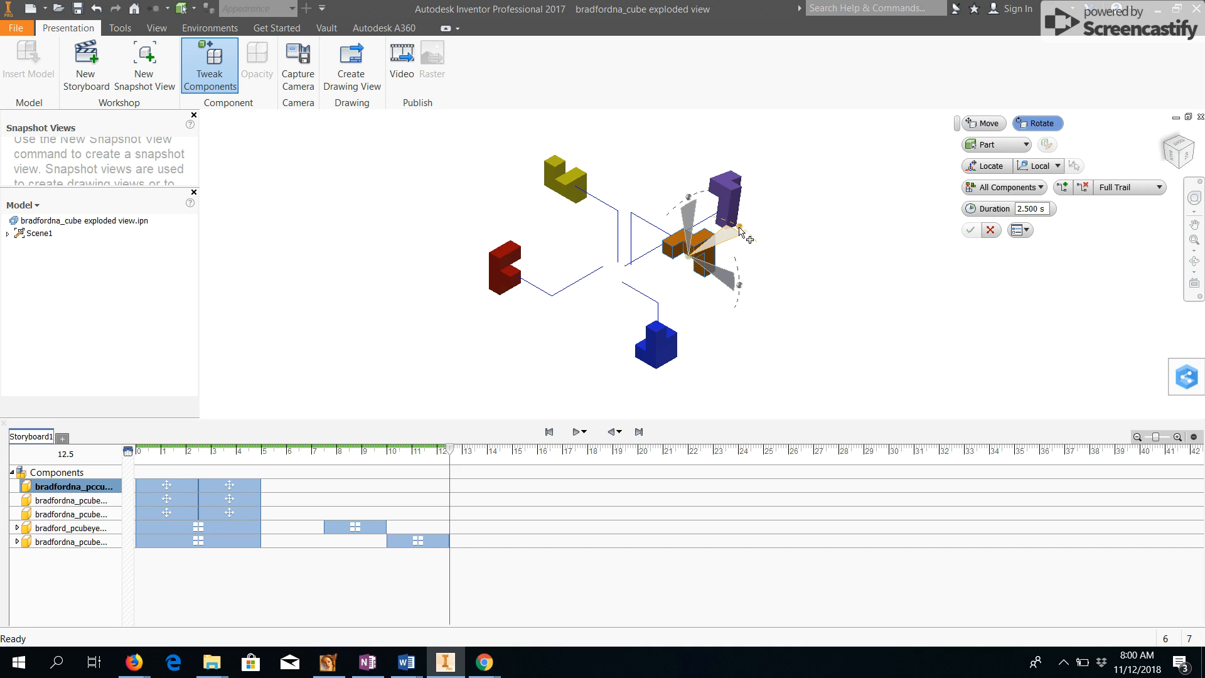
drag(742, 236, 646, 260)
click(971, 230)
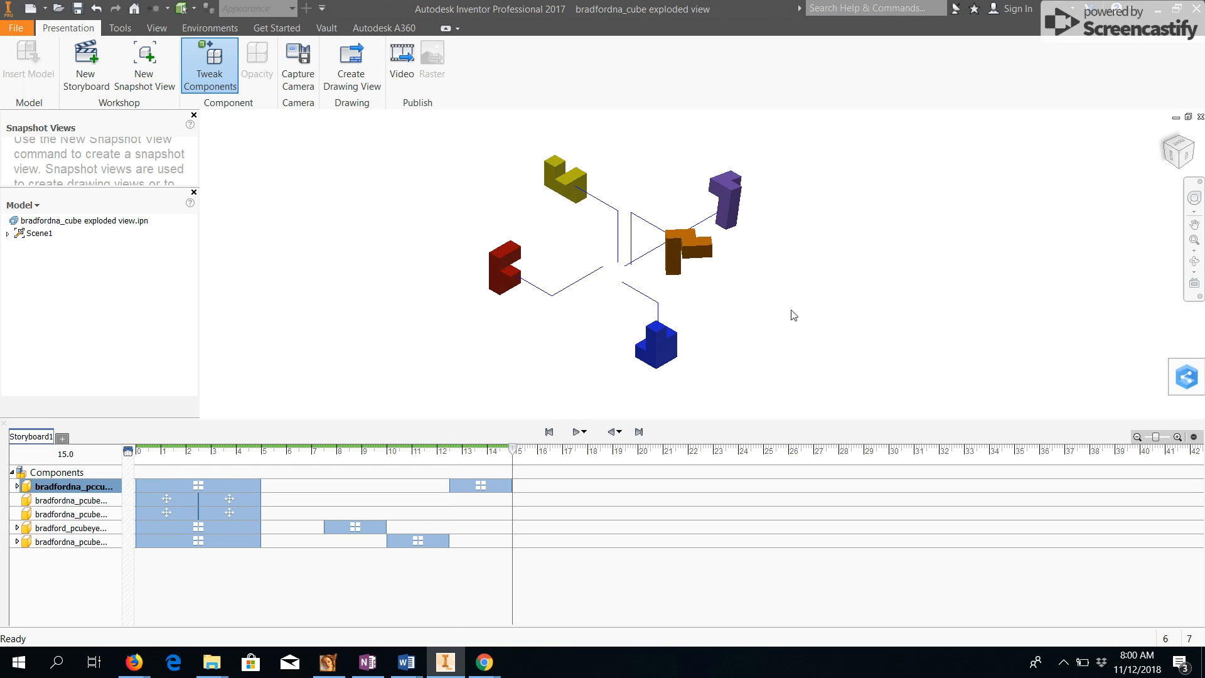
Tweak the blue piece, rotating it 360 degrees.
click(669, 357)
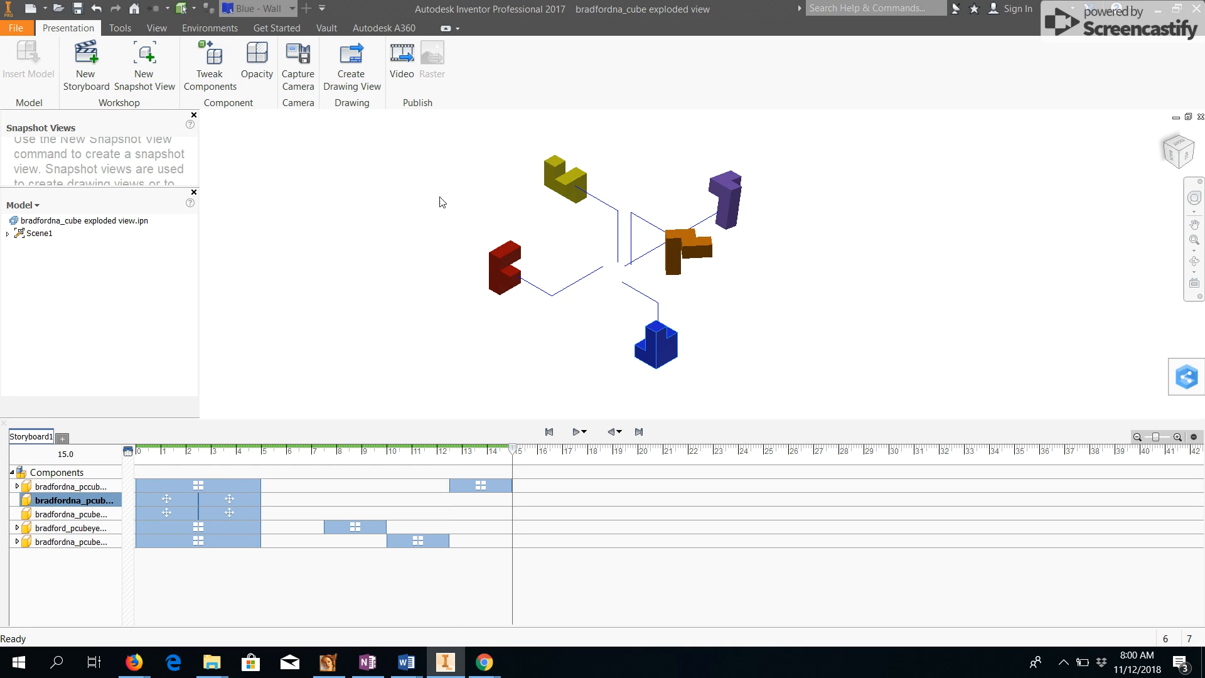
click(216, 70)
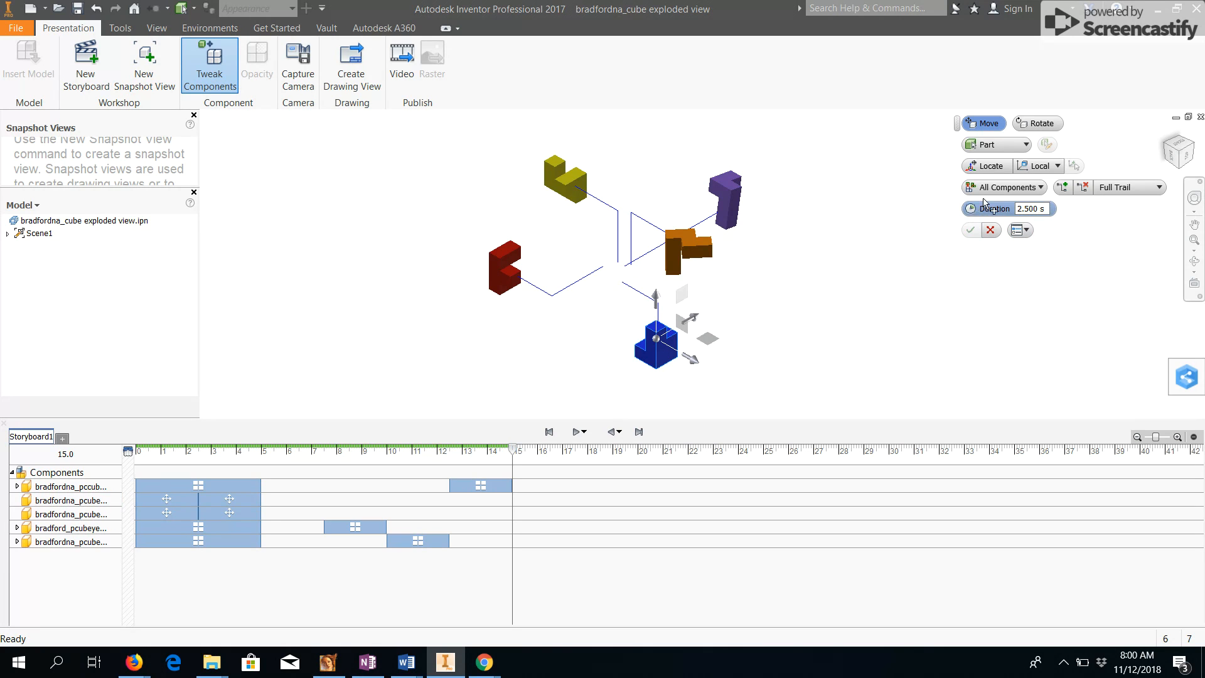
click(1038, 123)
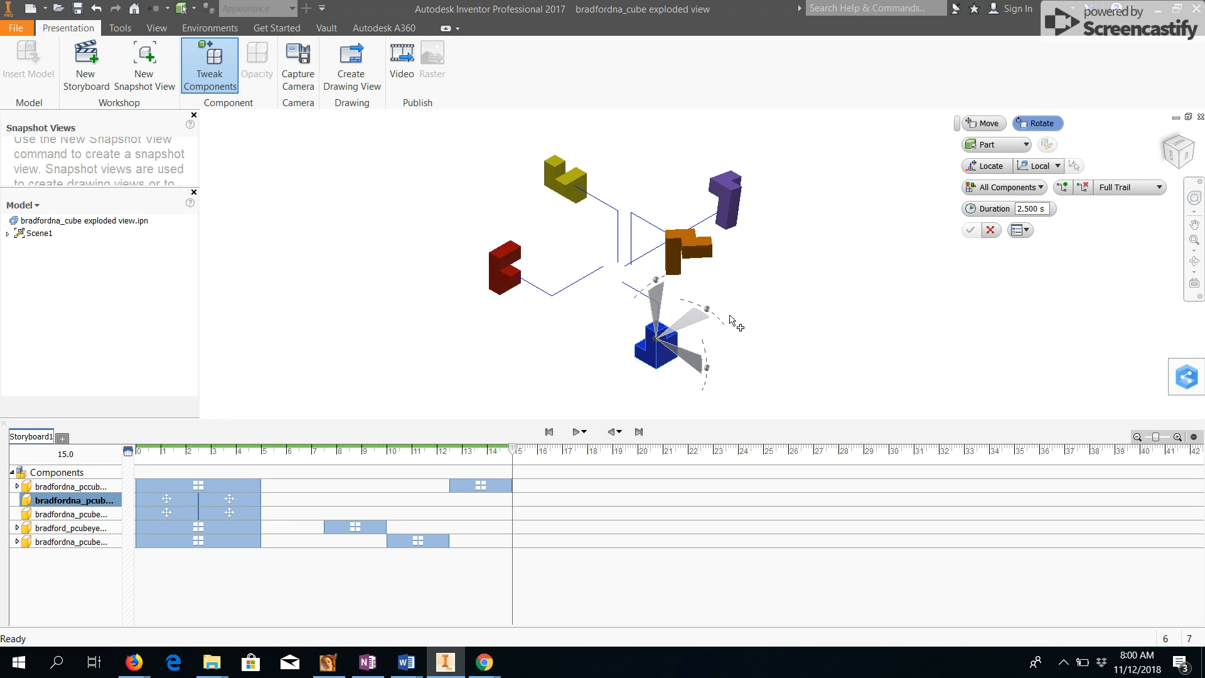
click(698, 378)
drag(699, 379, 643, 389)
text(360)
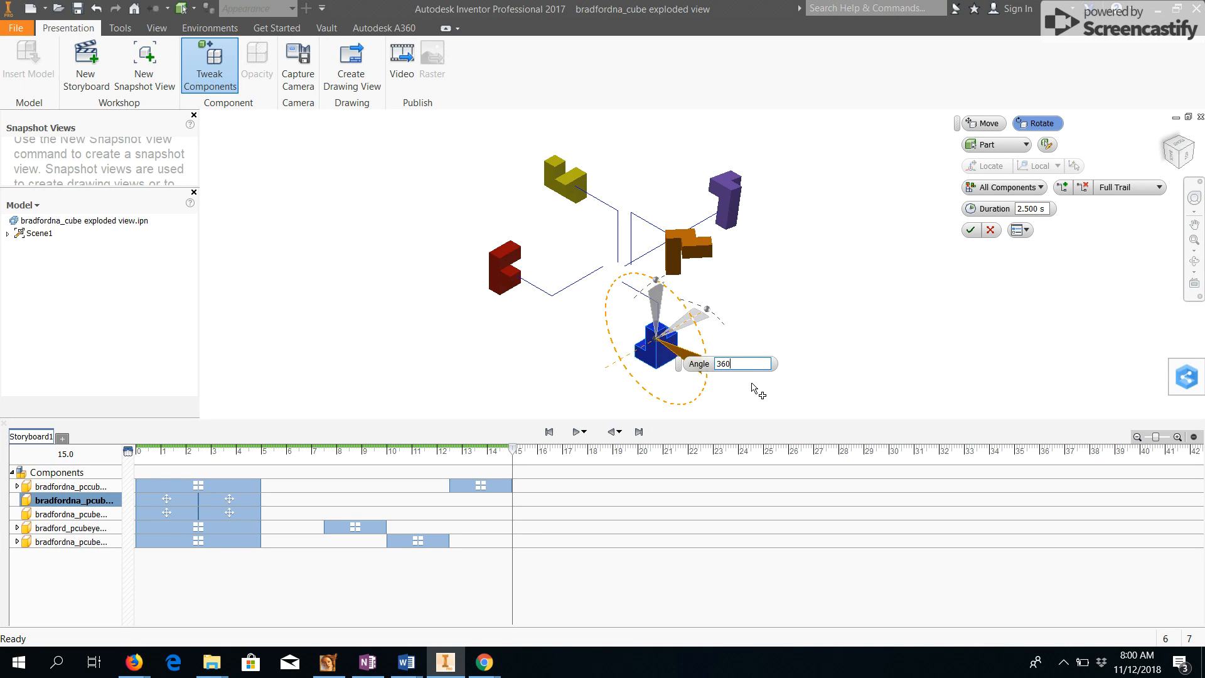
key(Return)
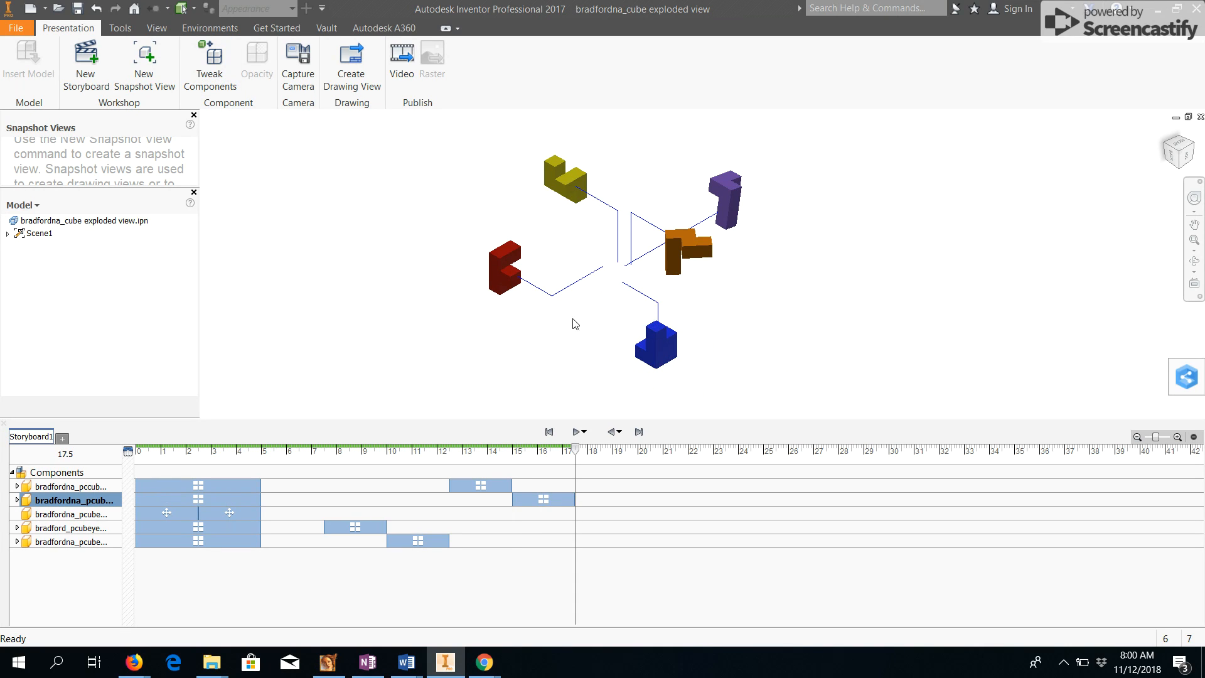
Tweak the red piece, rotating it 170 degrees.
click(210, 66)
click(506, 266)
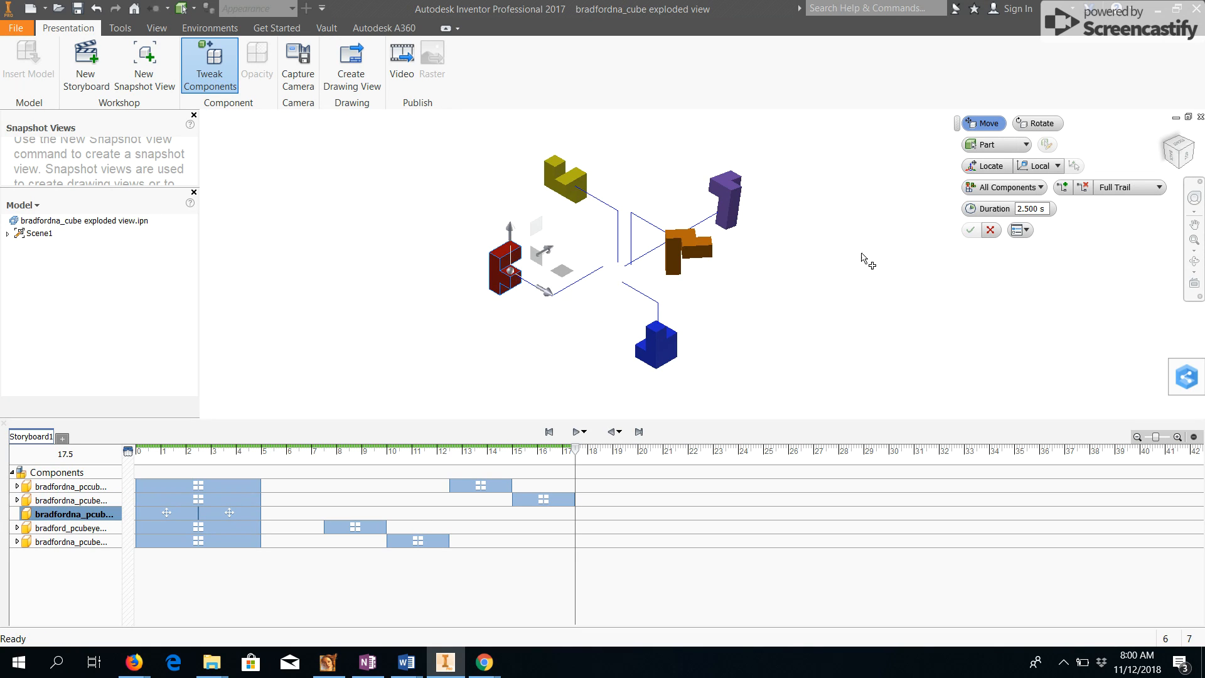
click(1048, 126)
drag(562, 242, 451, 292)
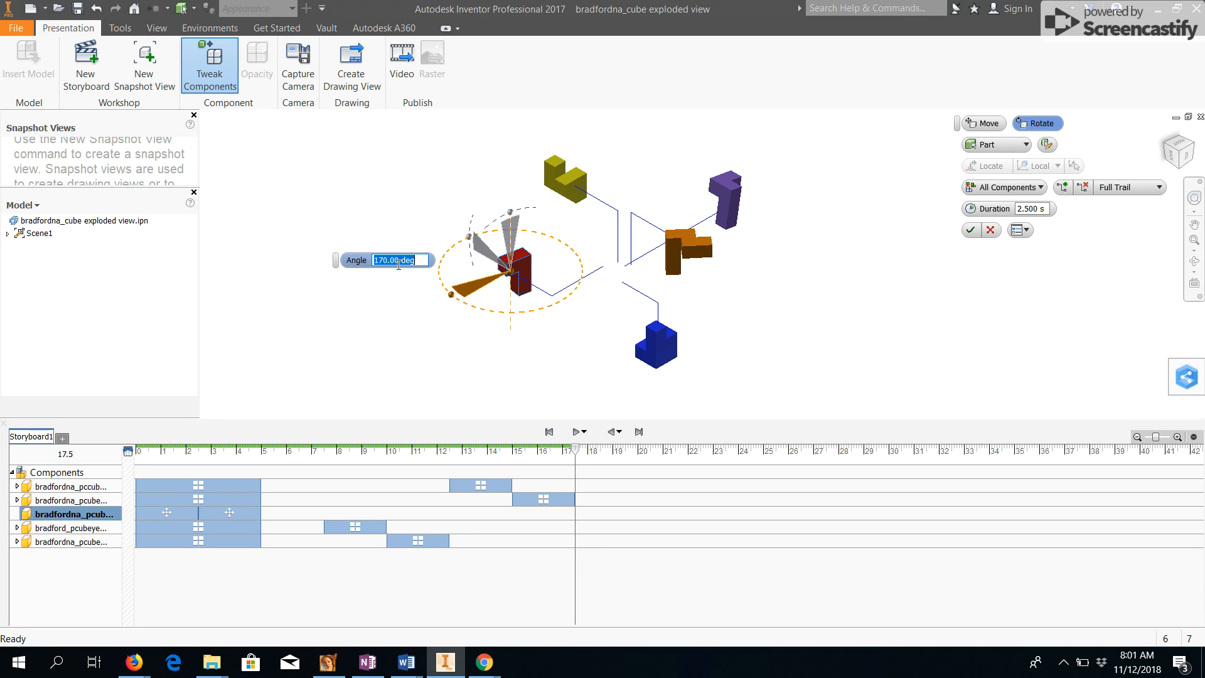
click(972, 231)
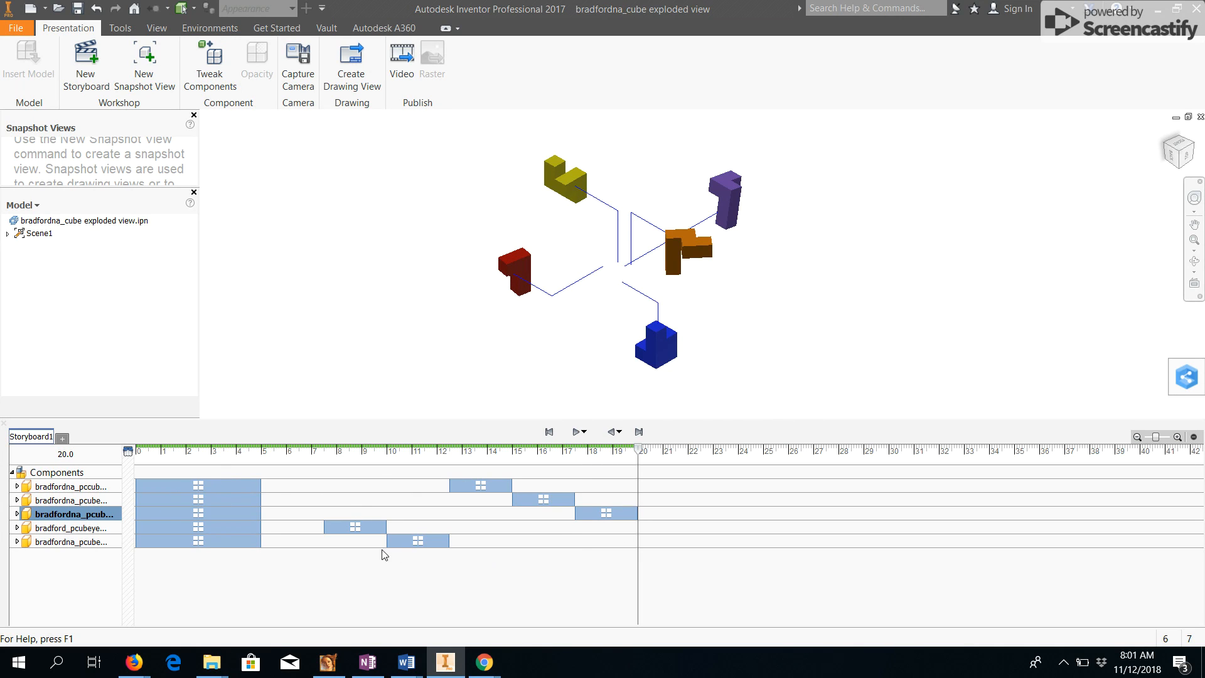
Expand the first piece's storyboard track and move its rotation action to the start of the timeline.
click(199, 487)
click(177, 485)
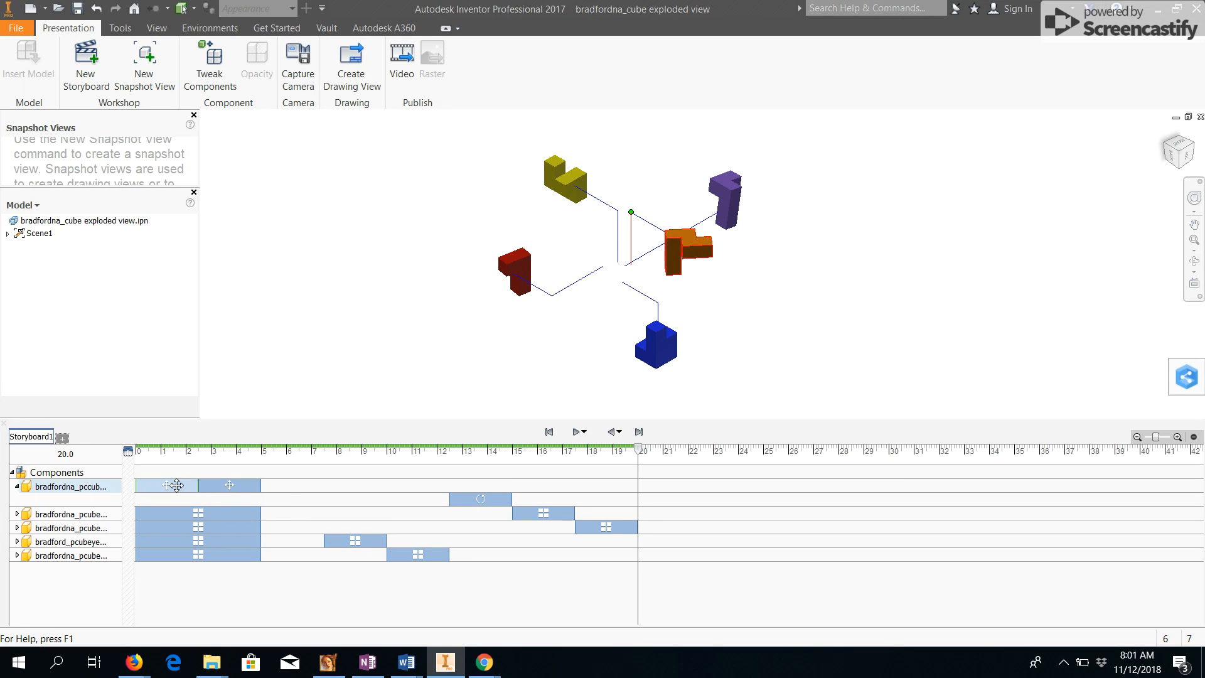
click(212, 481)
click(173, 484)
click(227, 484)
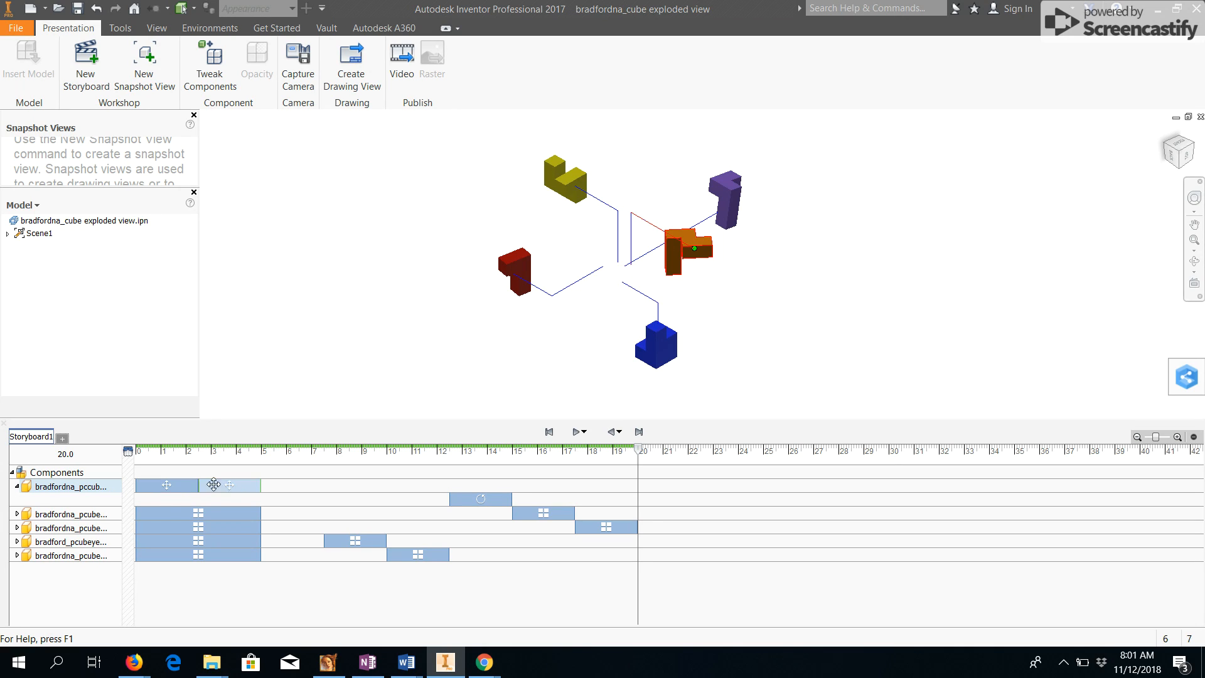
click(469, 497)
drag(476, 499, 262, 510)
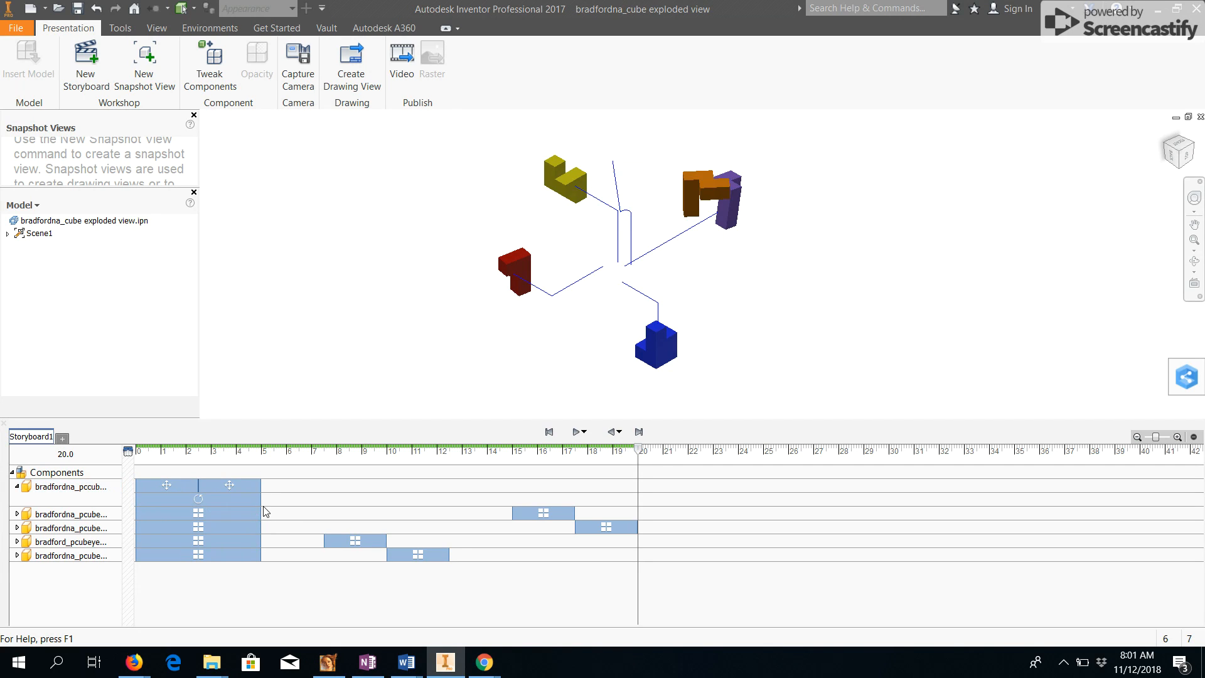
Move the second and third pieces' rotation actions to the start of the timeline.
click(201, 515)
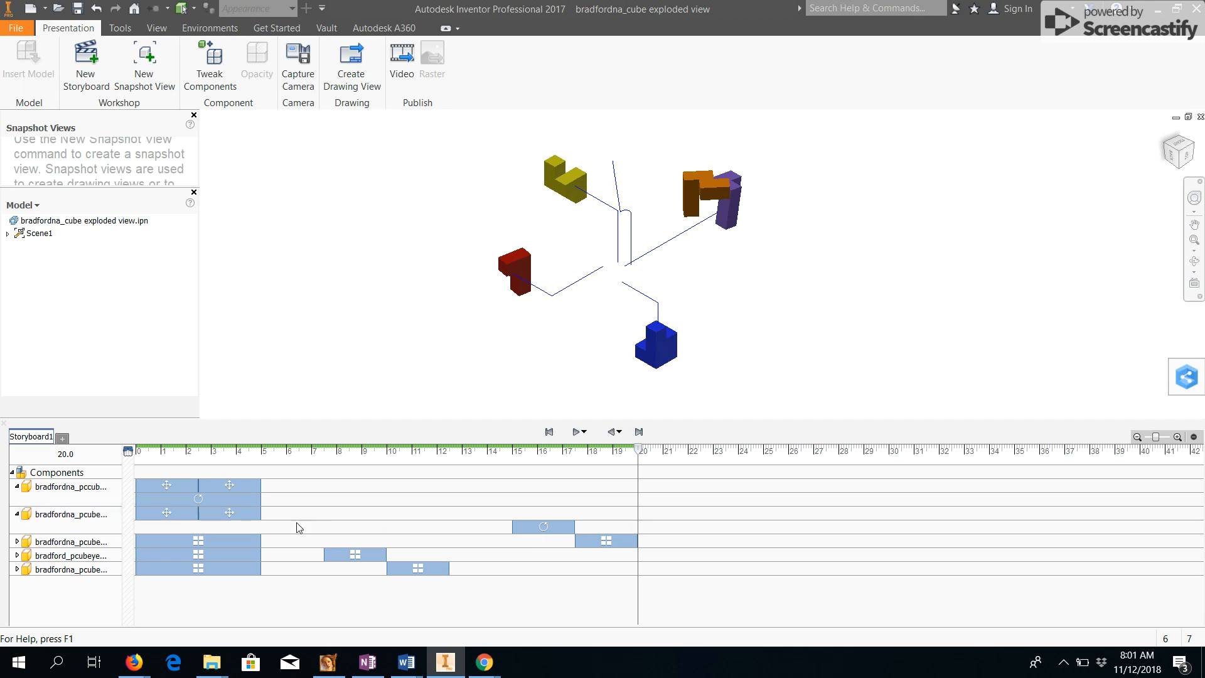
drag(527, 532, 259, 535)
click(202, 540)
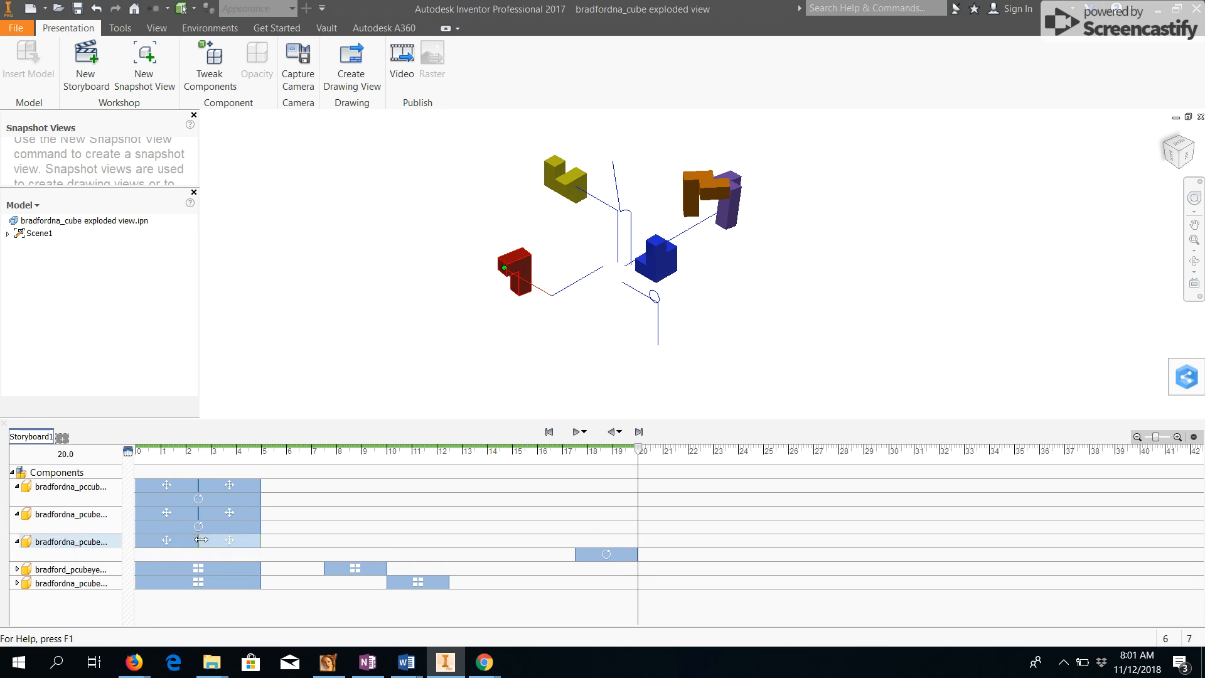
drag(590, 556, 256, 561)
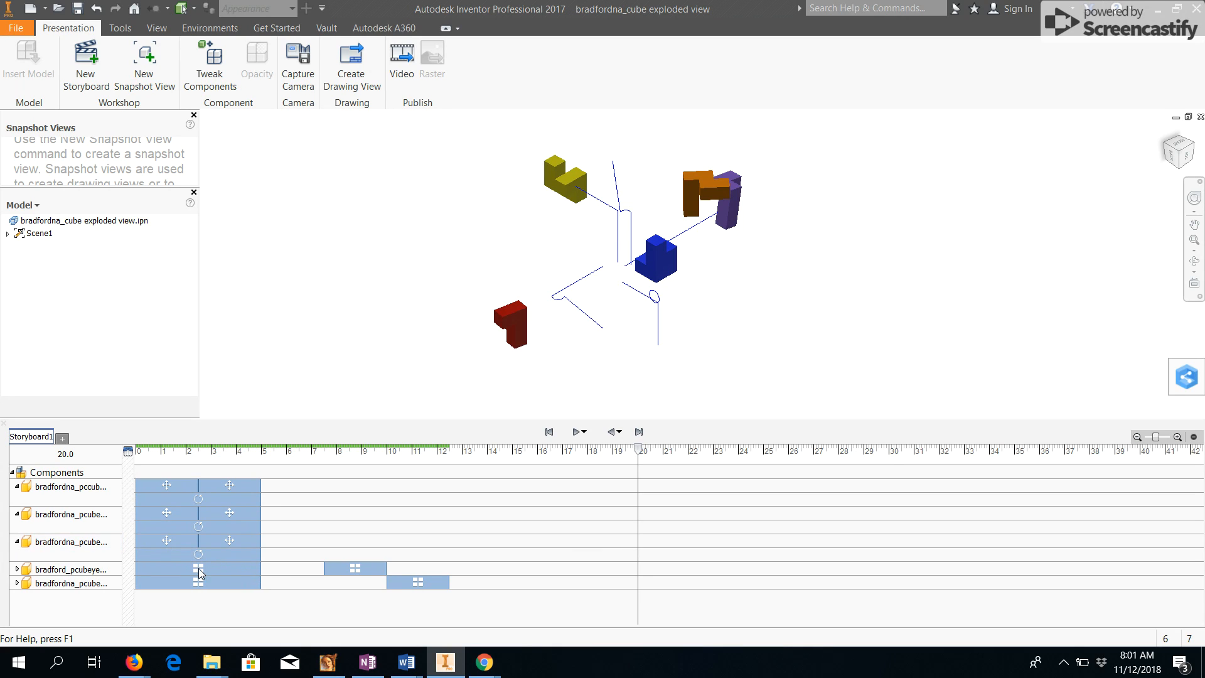
Move the fourth and fifth pieces' rotation actions to the start of the timeline, aligning them with the moves.
click(198, 568)
drag(339, 582, 151, 581)
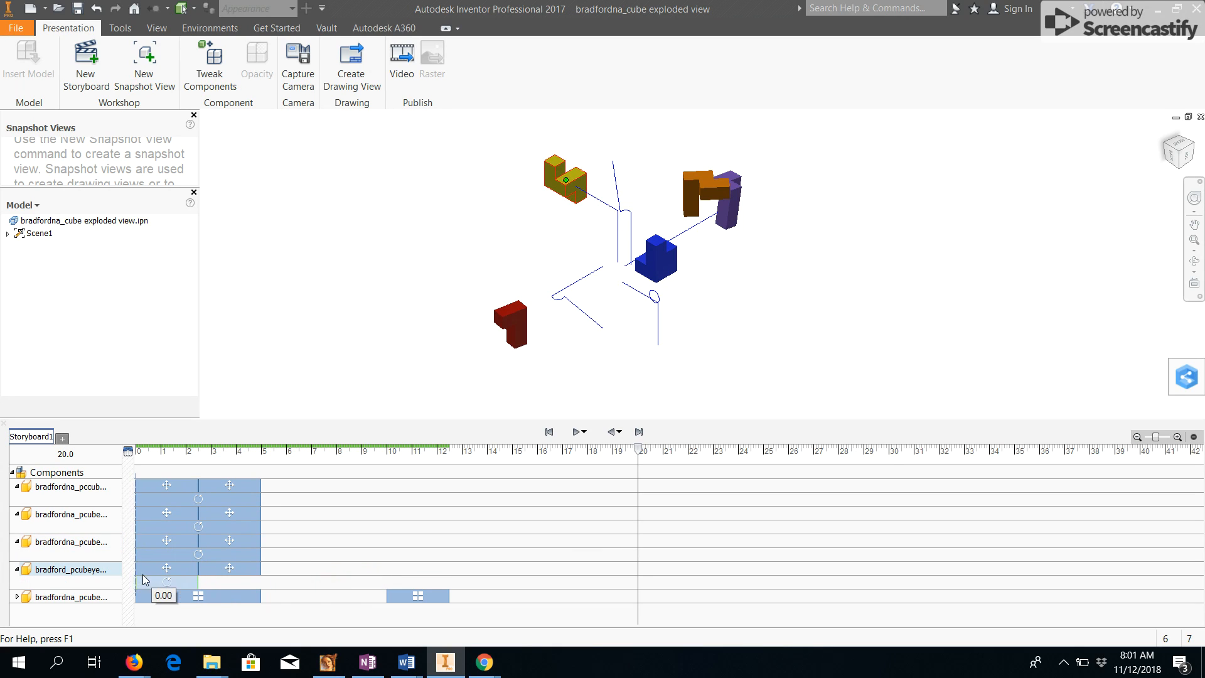
drag(240, 583, 260, 582)
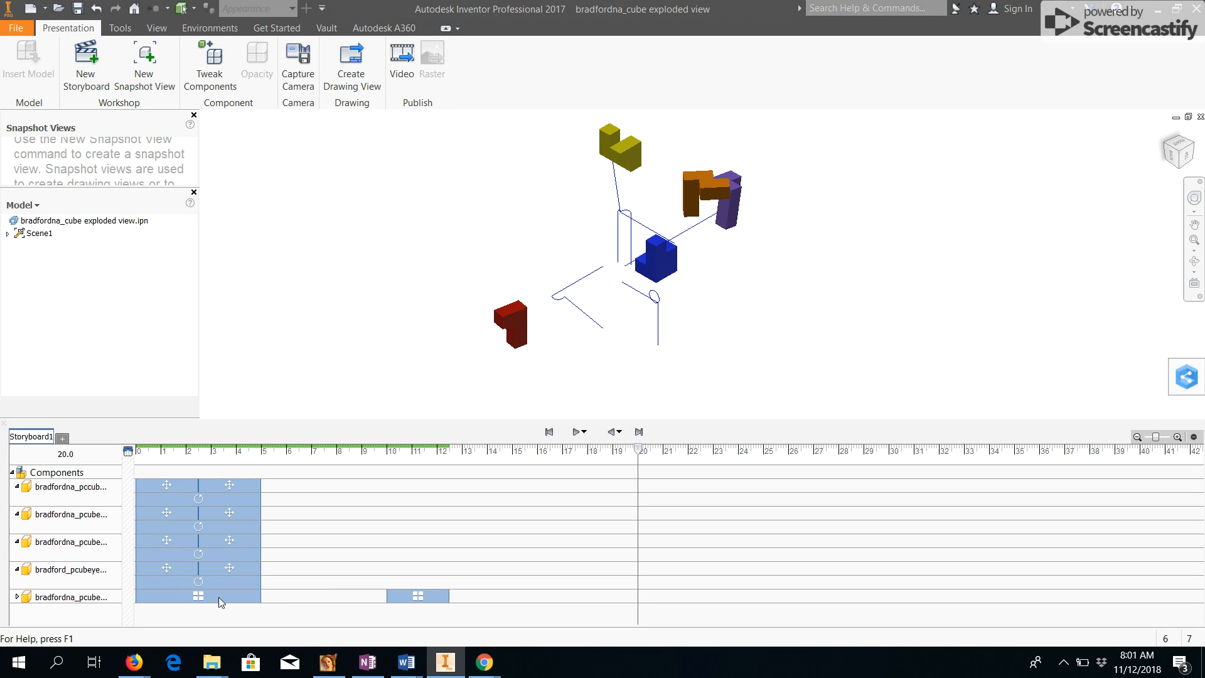
click(199, 596)
drag(394, 607, 103, 619)
drag(199, 610, 275, 609)
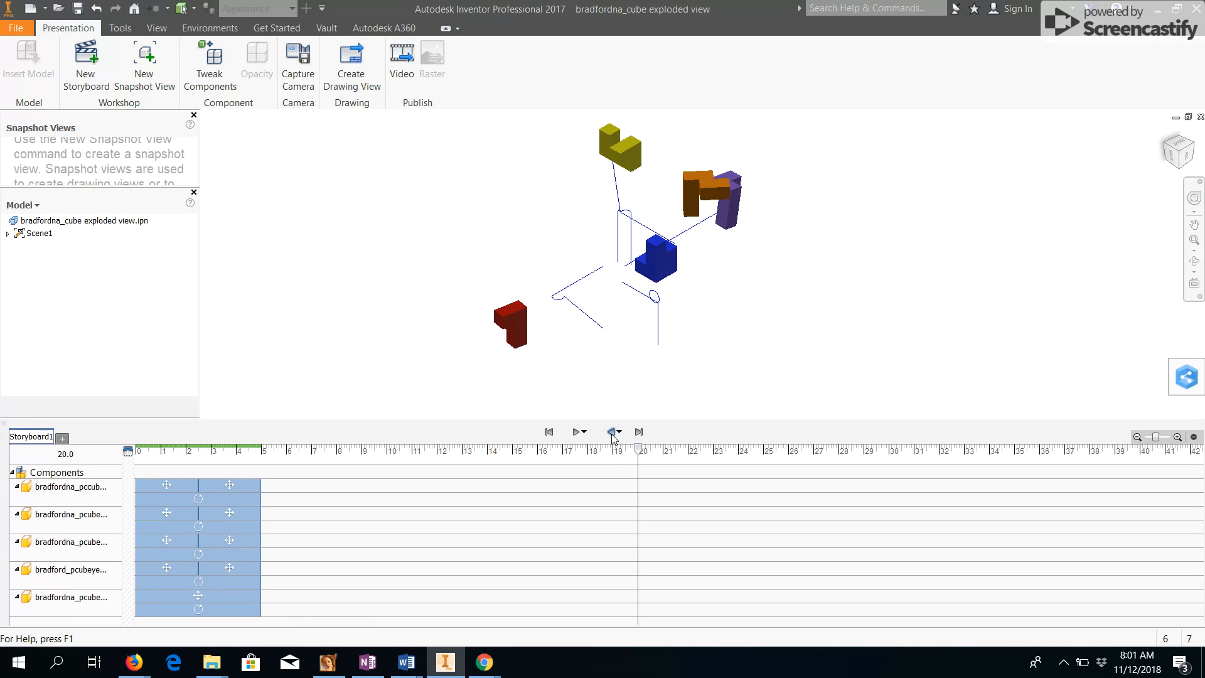
Play the storyboard animation from the beginning to review it.
click(637, 432)
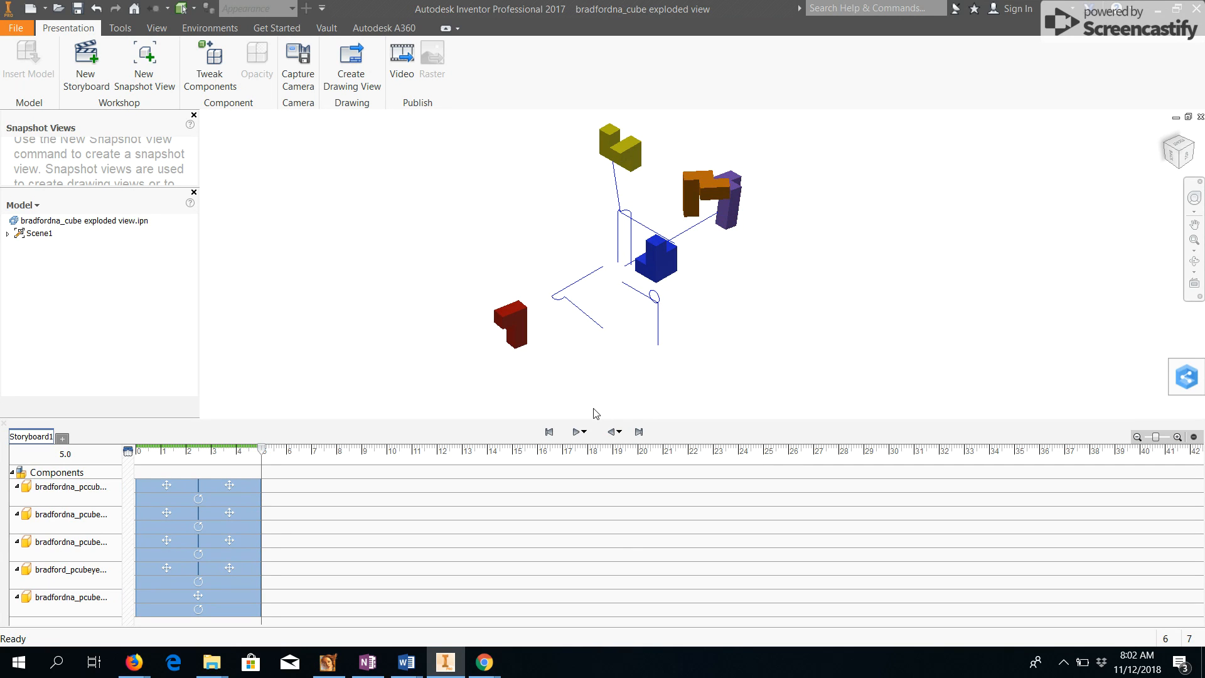
click(614, 433)
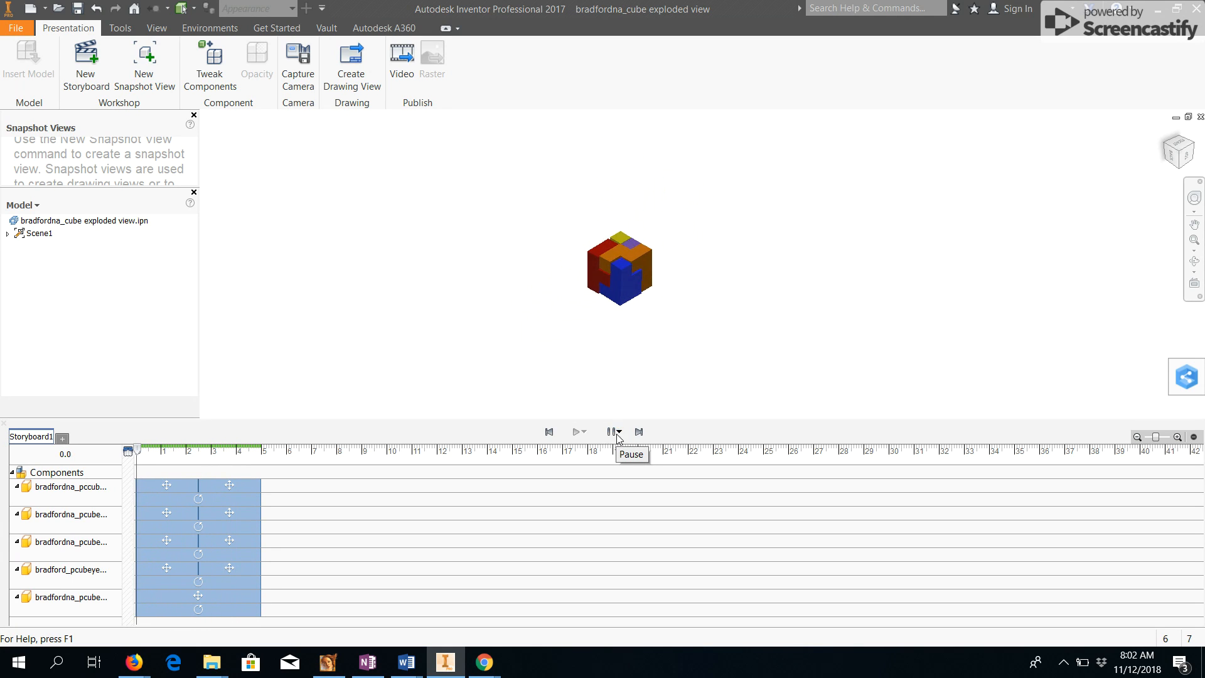
click(549, 433)
click(575, 433)
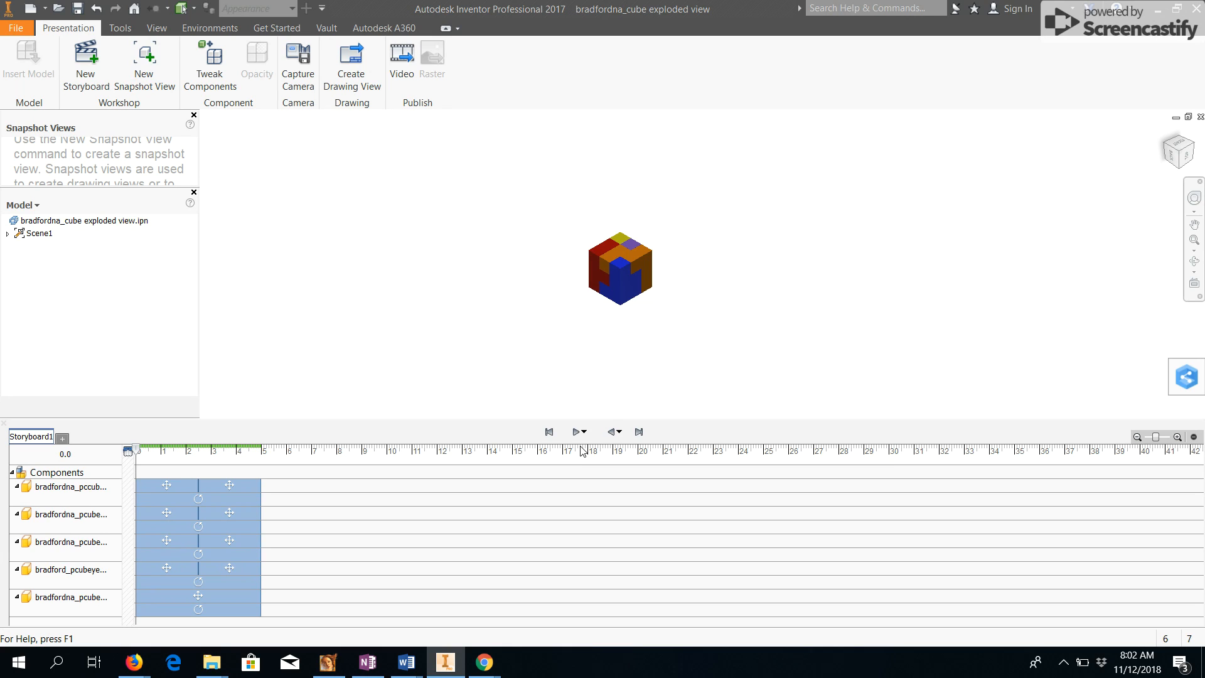
click(639, 433)
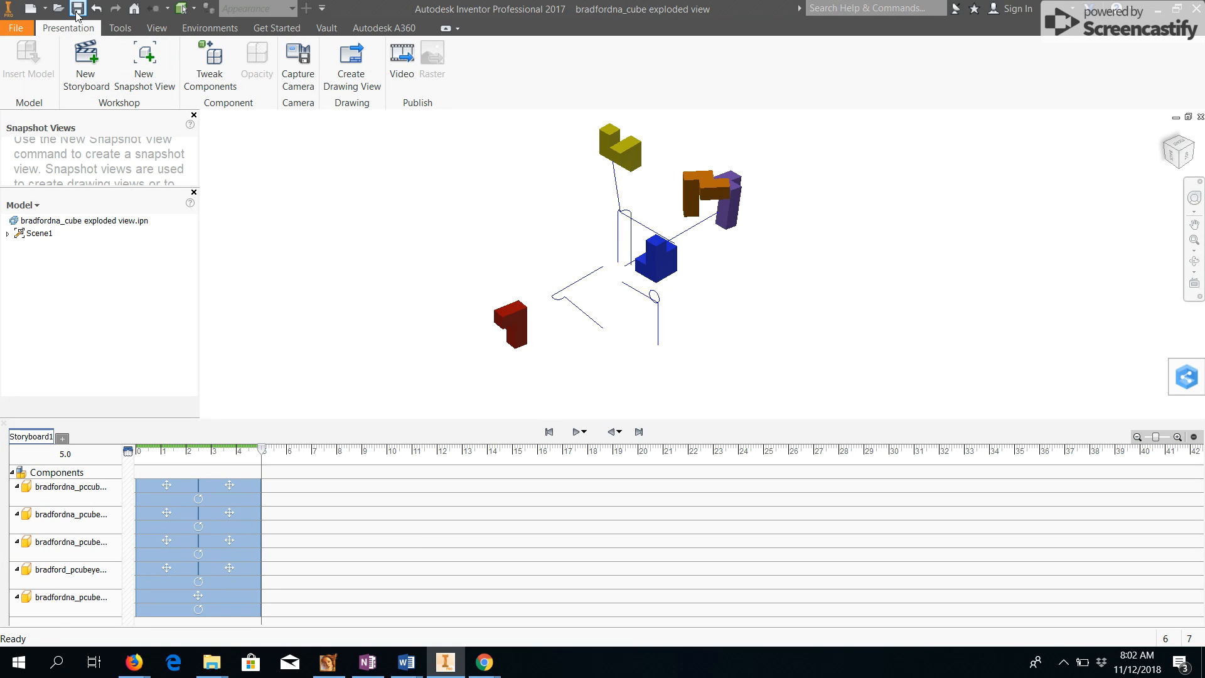
Save the presentation as a copy named bradfordna_cube fancy animation2.
click(15, 28)
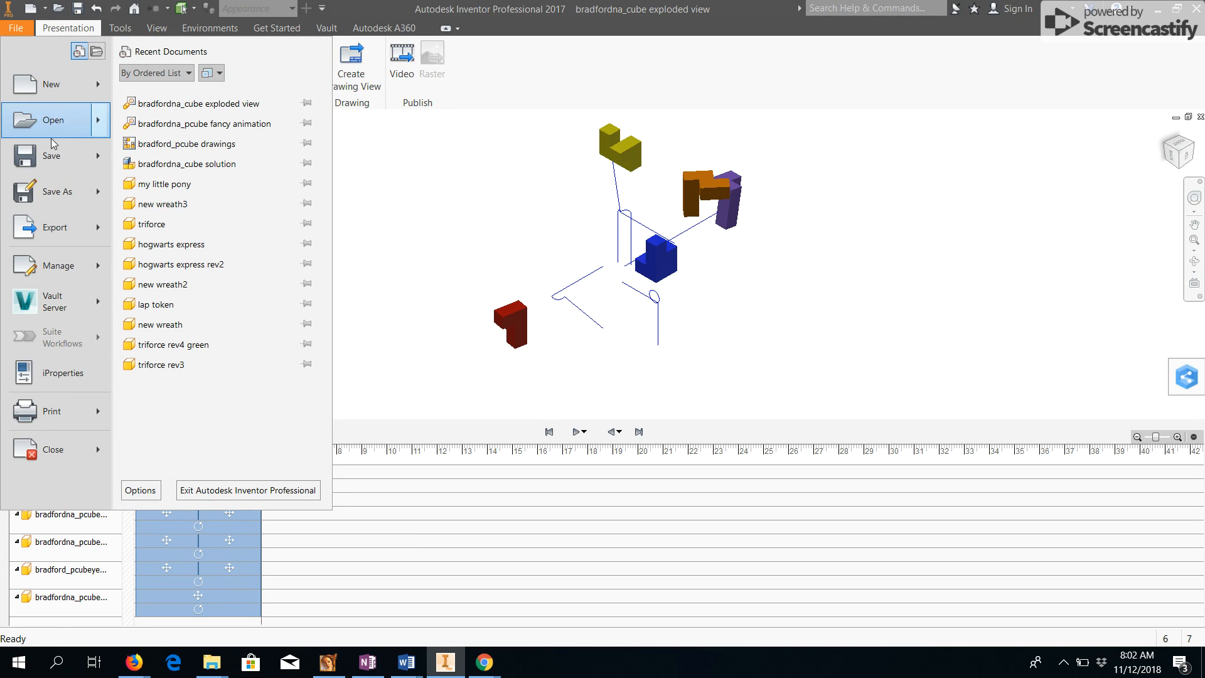
click(55, 191)
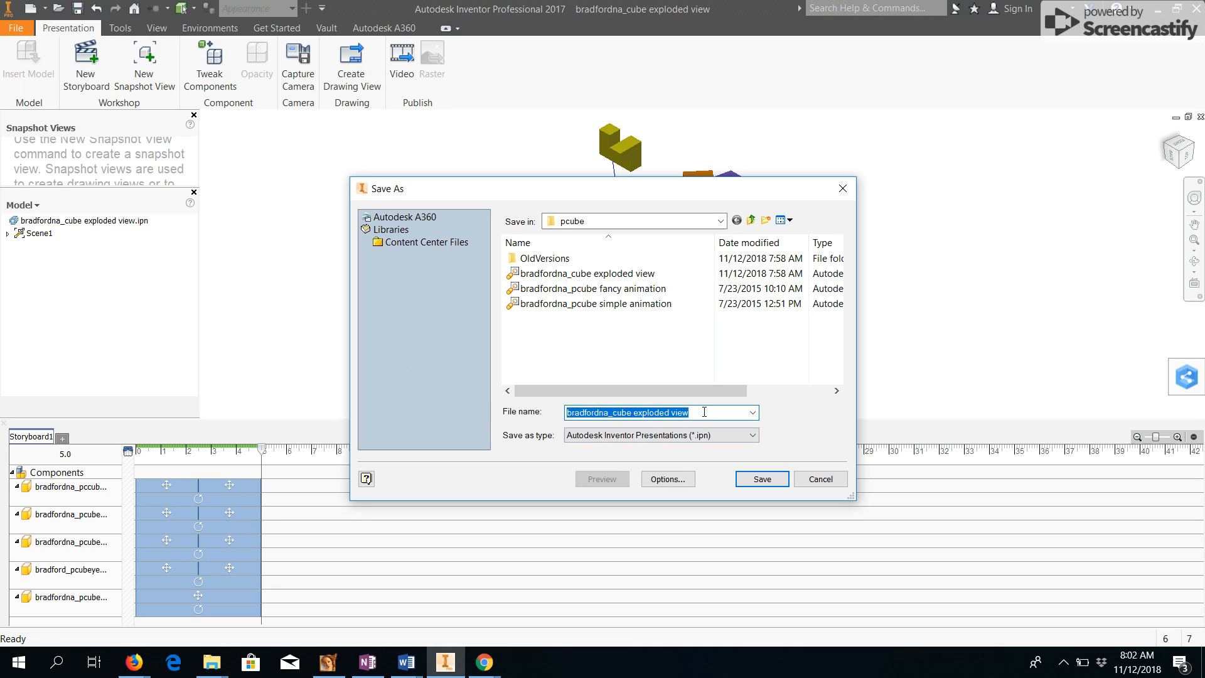
drag(697, 413, 637, 415)
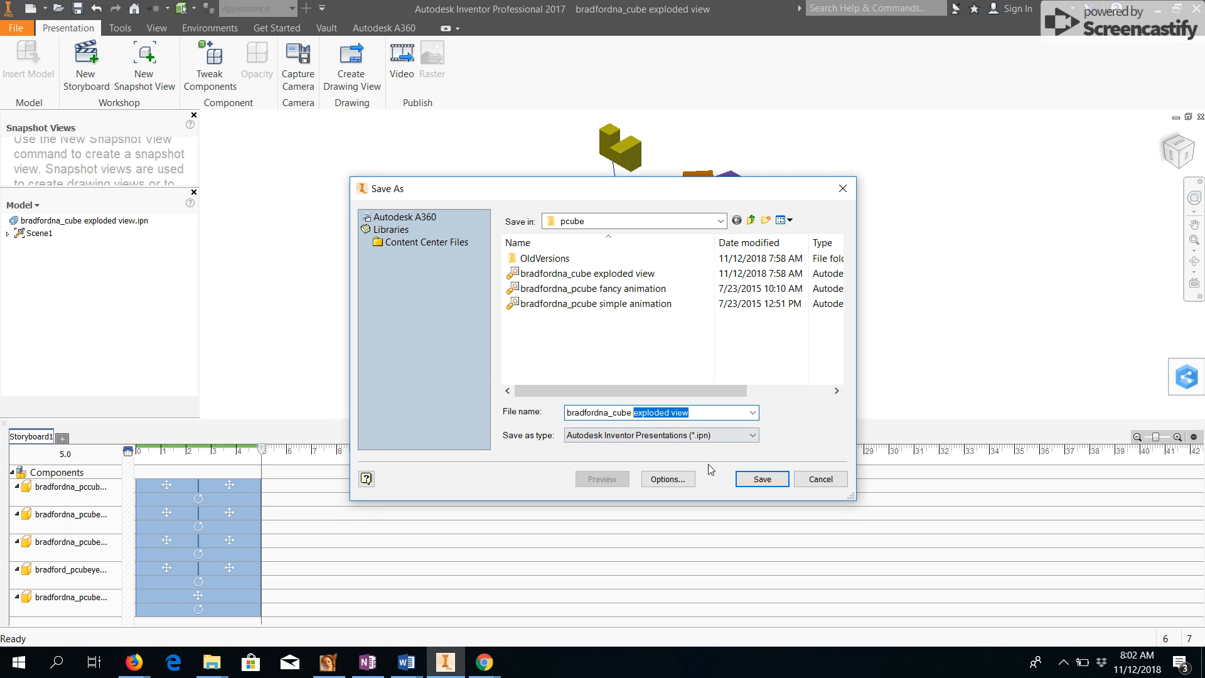
text(fan)
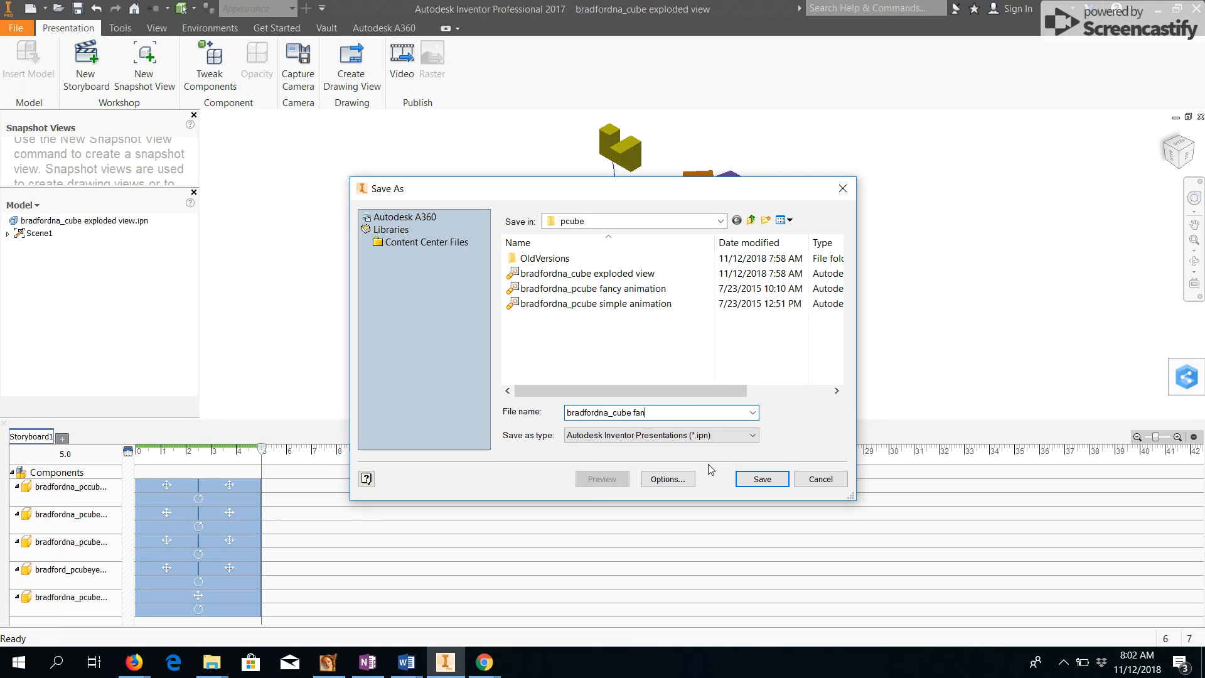
text(cy animation)
text(2)
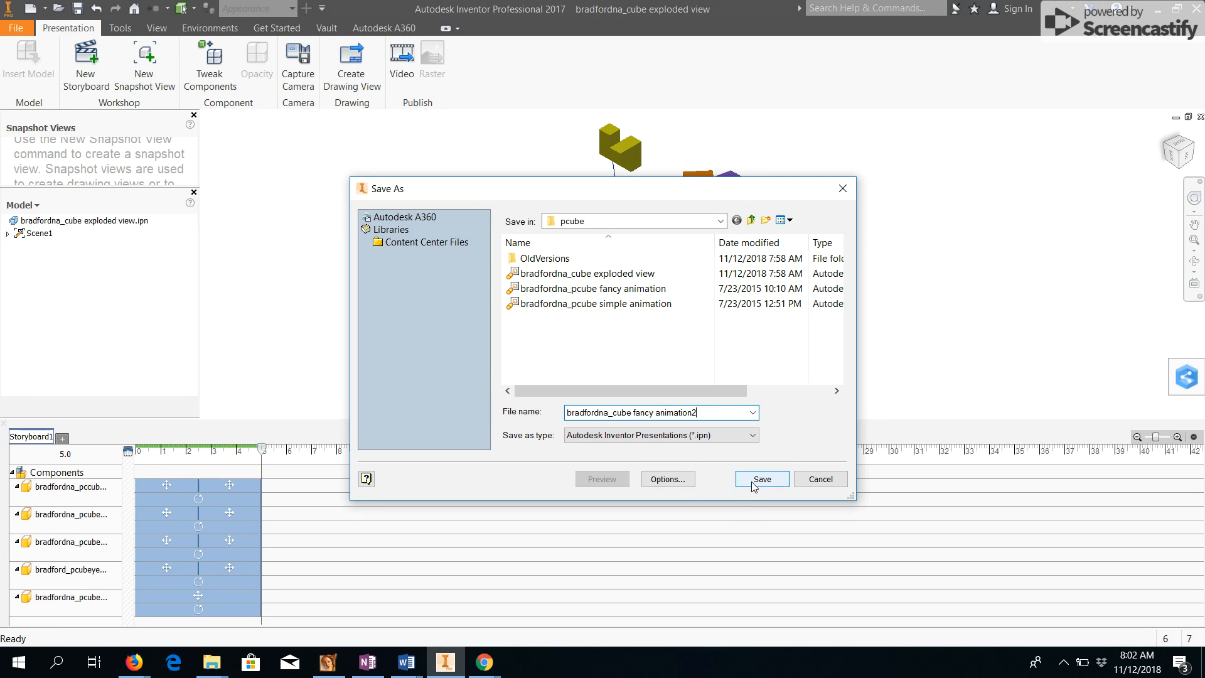
click(761, 479)
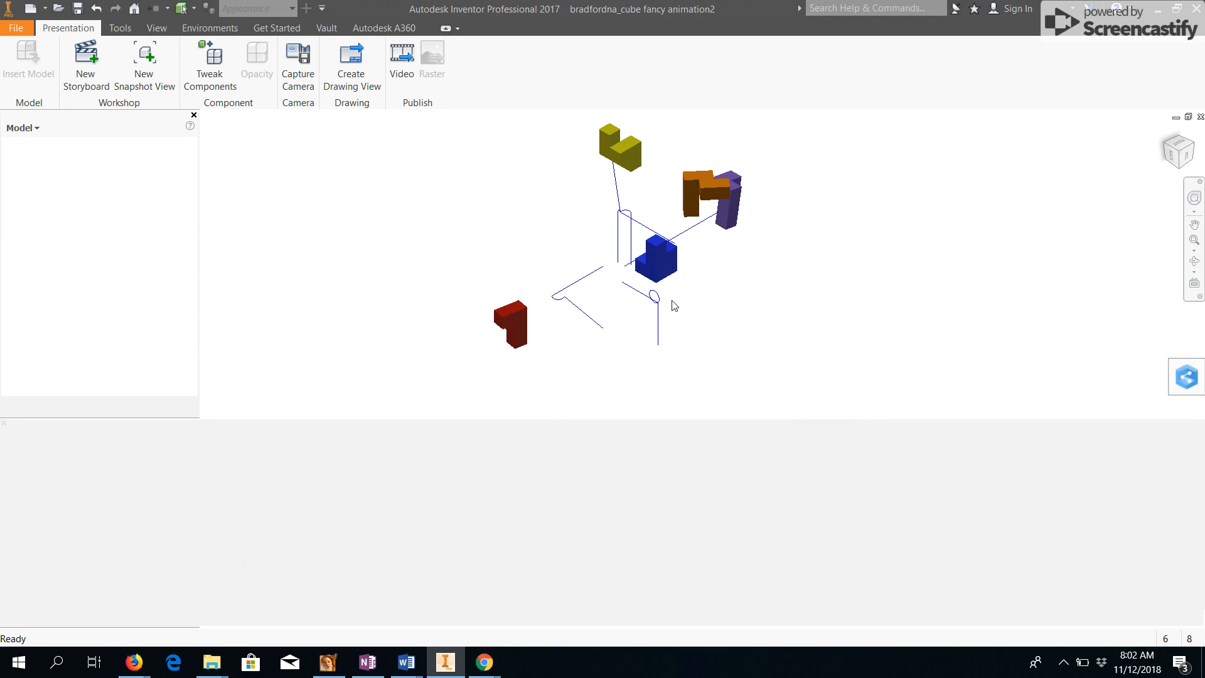
scroll(672, 303, down, 5)
mouse_move(484, 660)
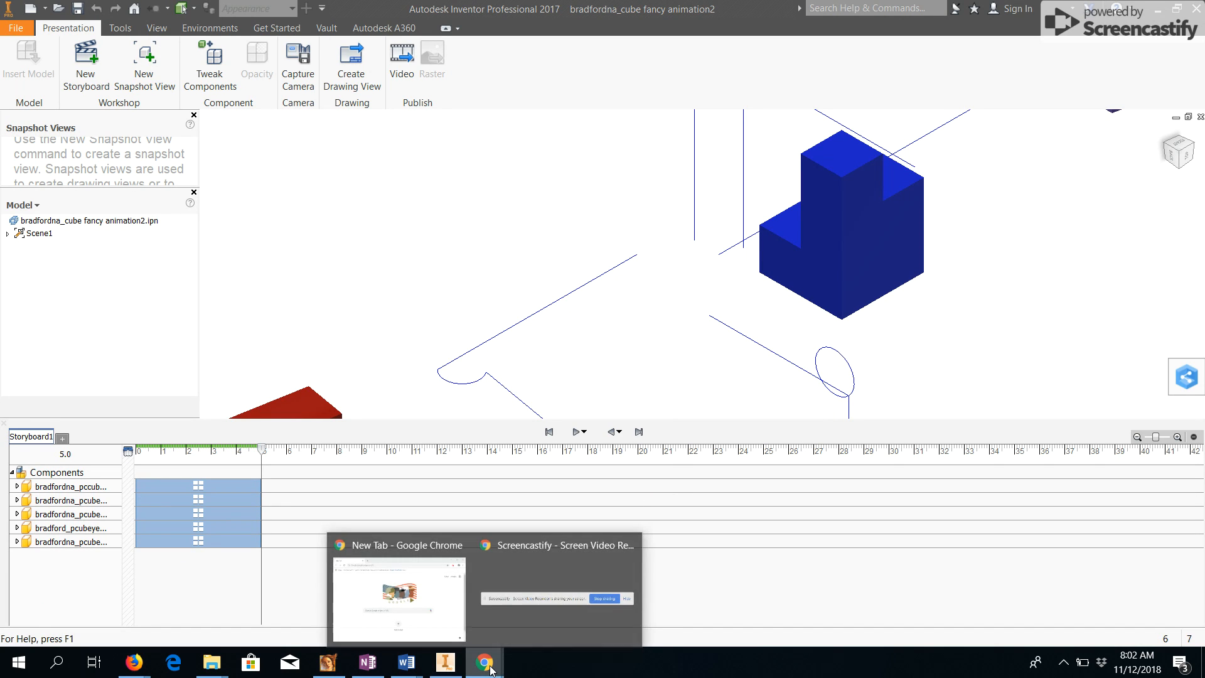
mouse_move(578, 612)
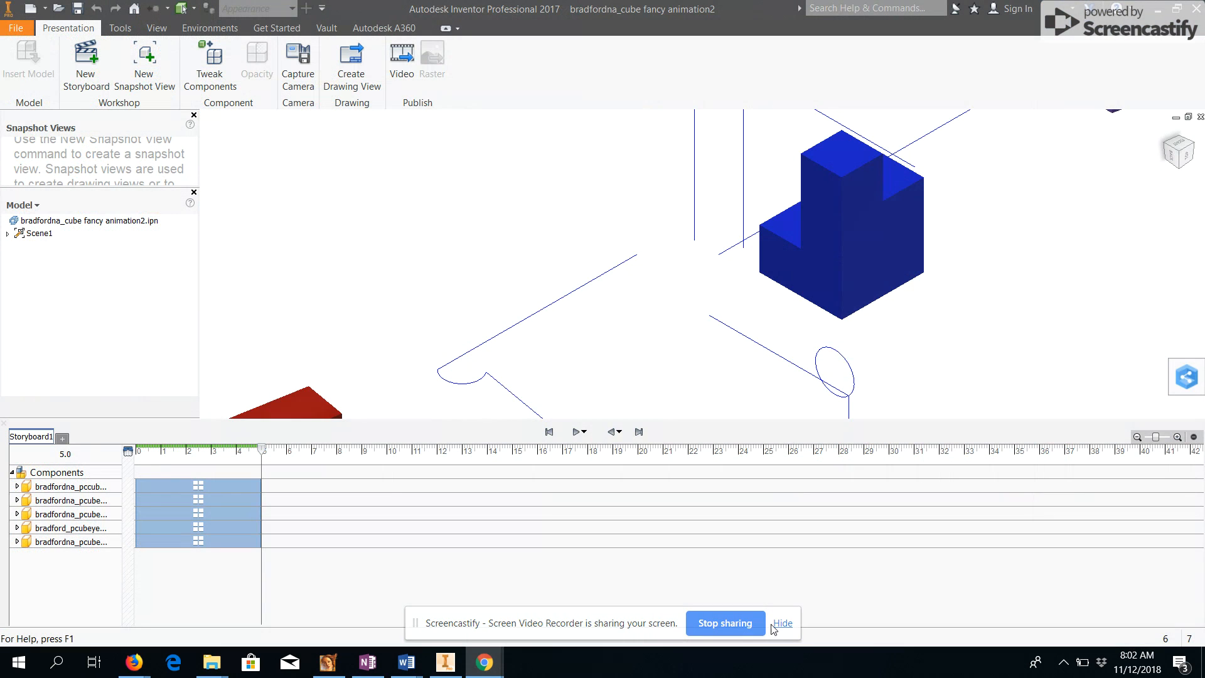
click(783, 624)
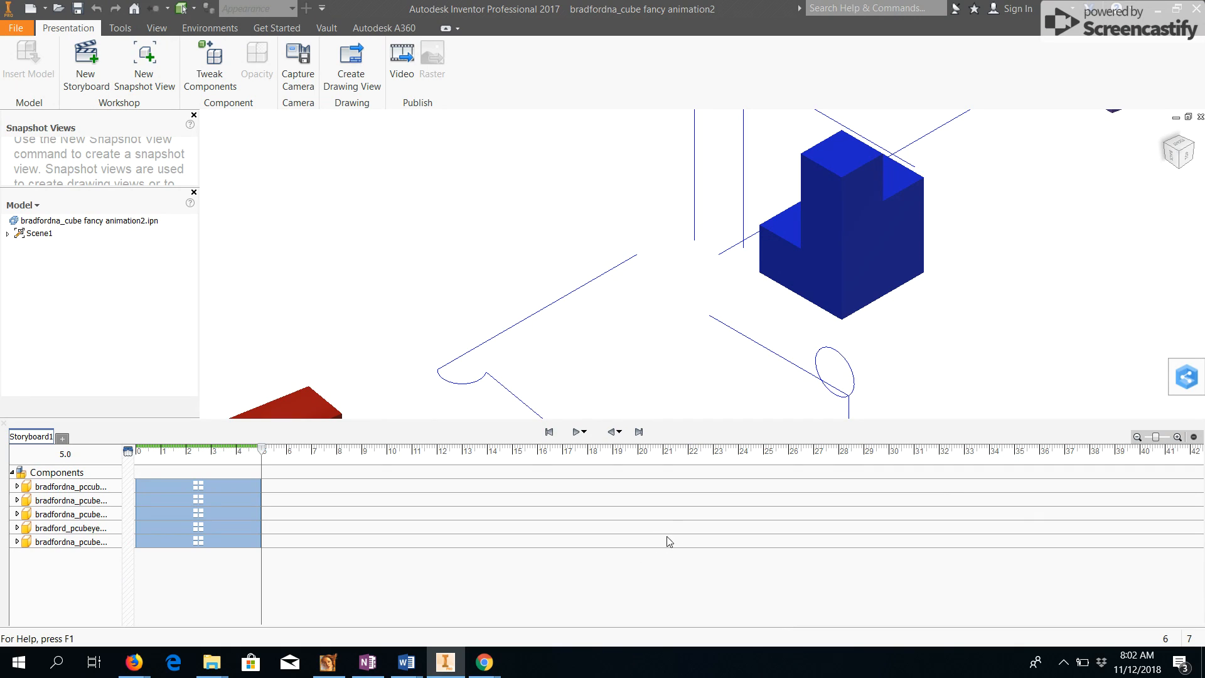
click(547, 632)
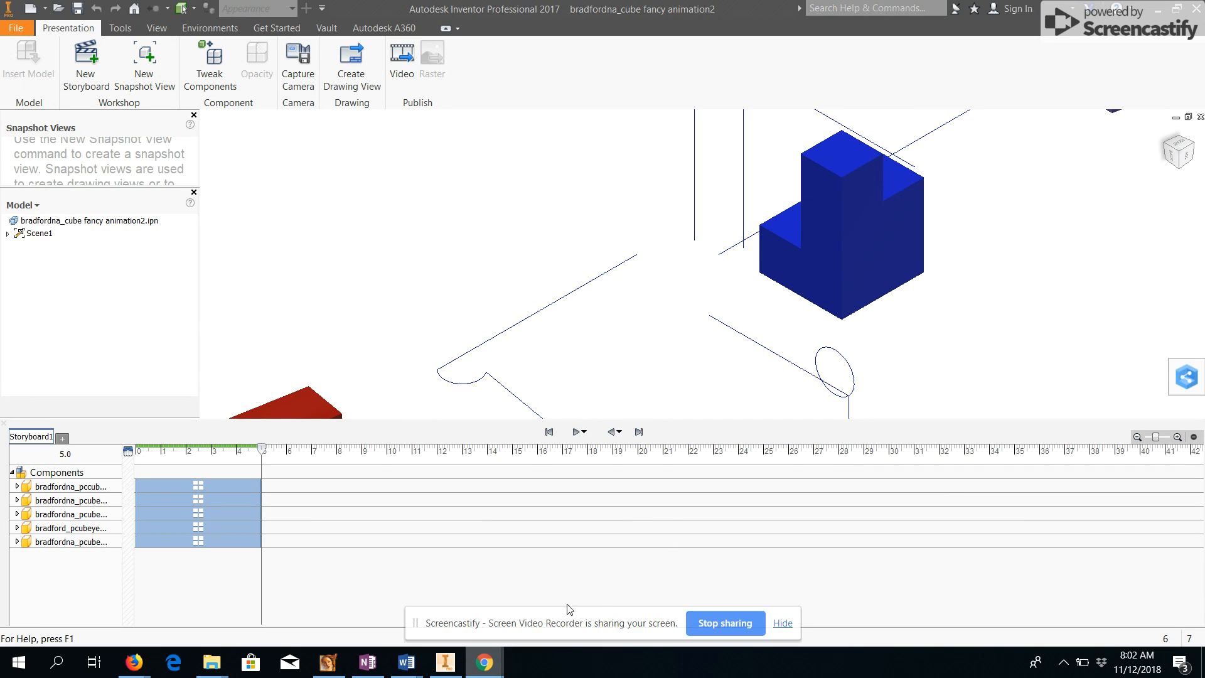